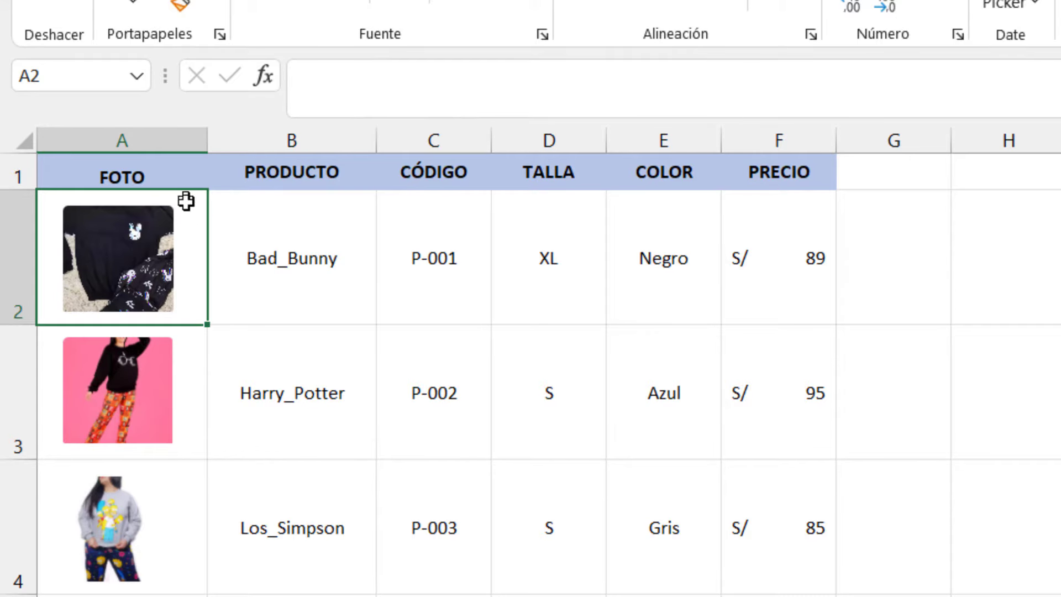
- Inspect the Bad_Bunny product name in B2 and its photo in cell A2
click(296, 269)
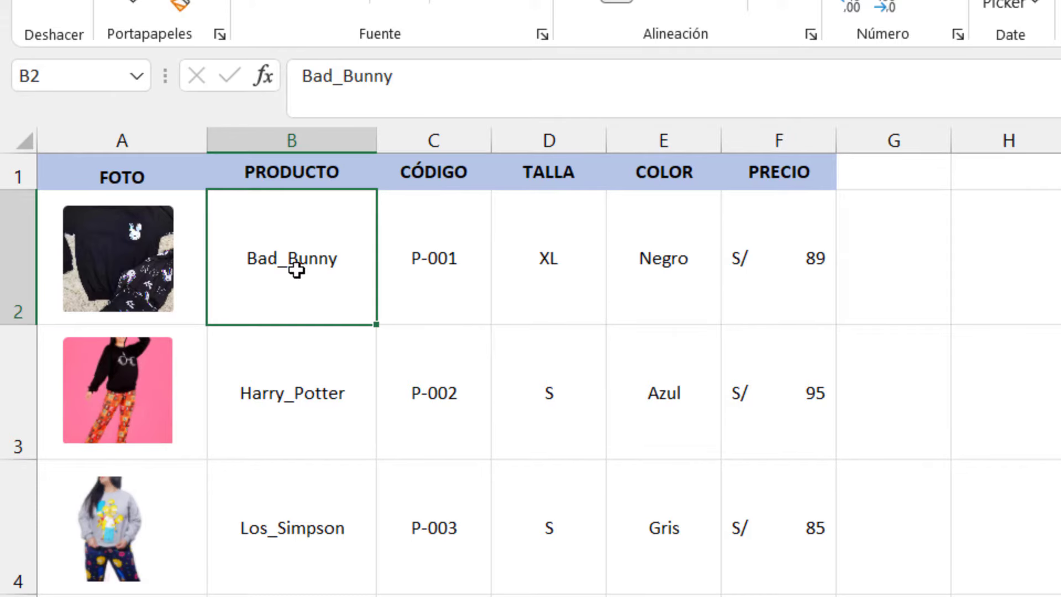
click(194, 221)
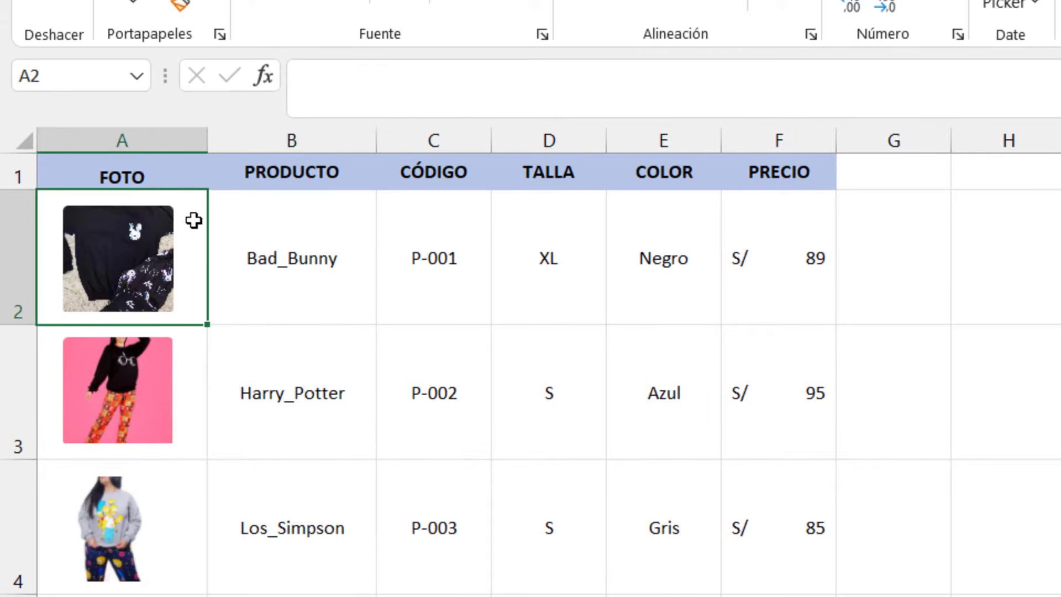
click(124, 243)
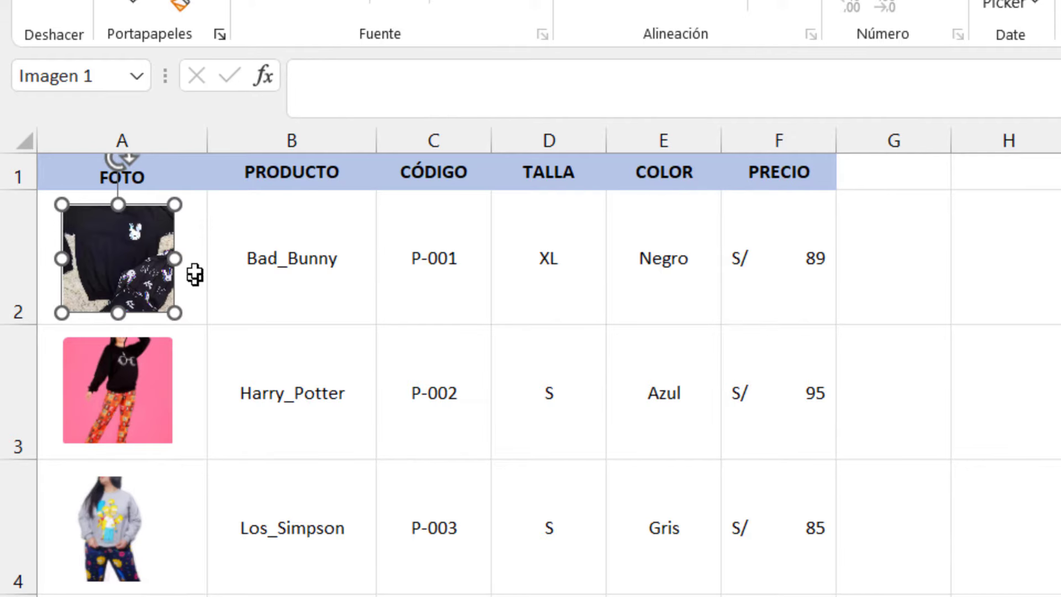
click(195, 239)
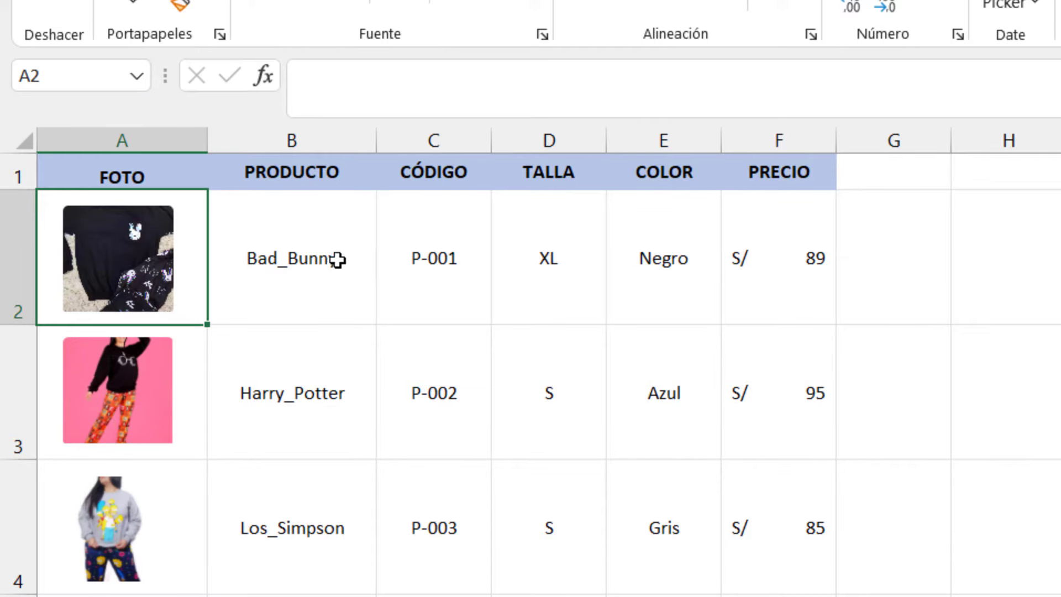
- Name cell A2 Bad_Bunny through the Name Box
click(48, 76)
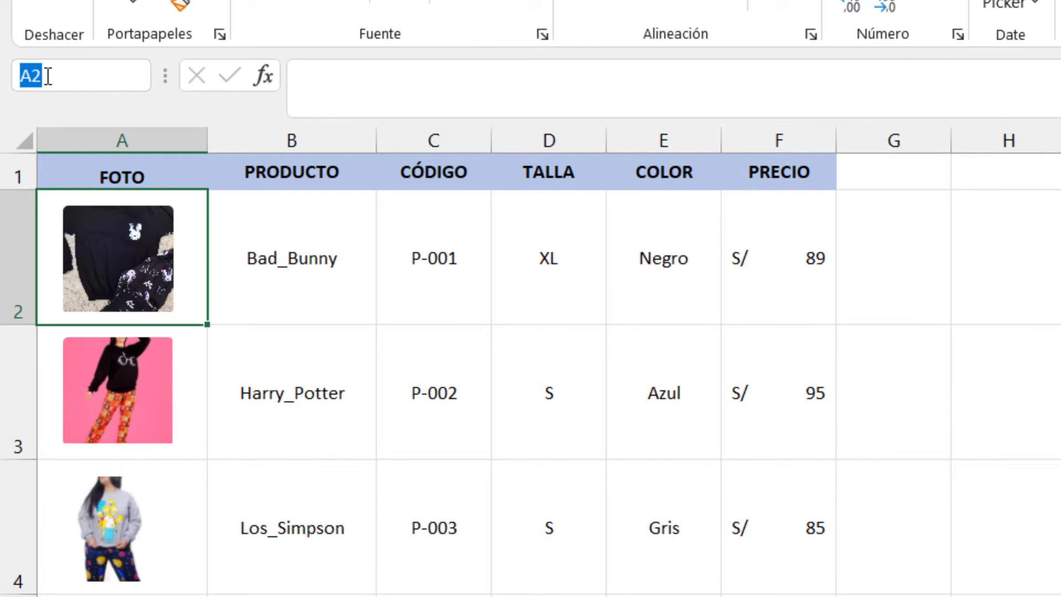
text(B)
text(ad_Bunny)
key(Return)
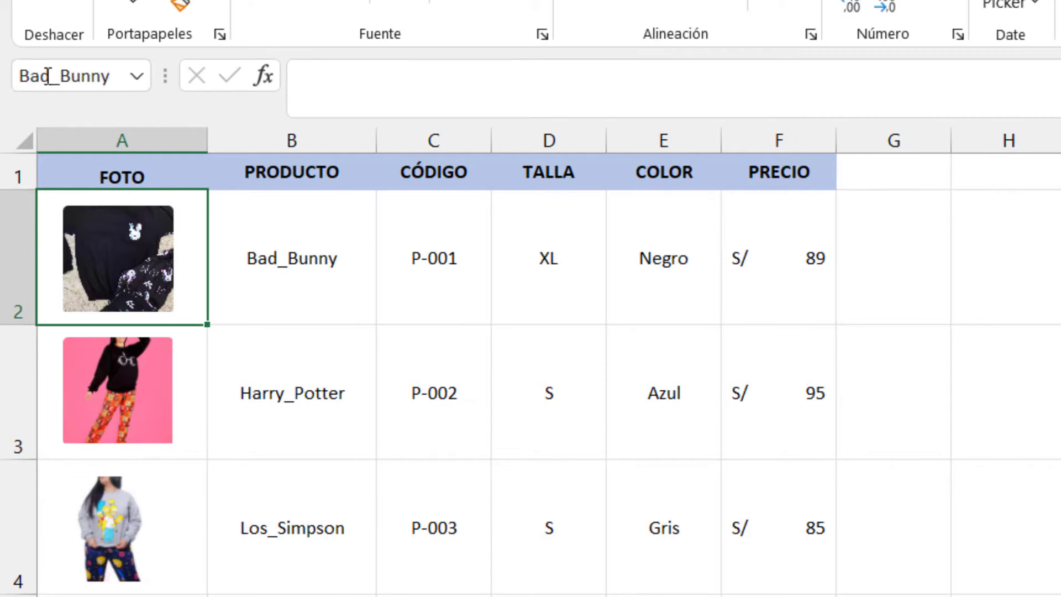
- Check the defined names of photo cells A3 through A6, such as Harry_Potter and Los_Simpson
click(204, 373)
click(187, 529)
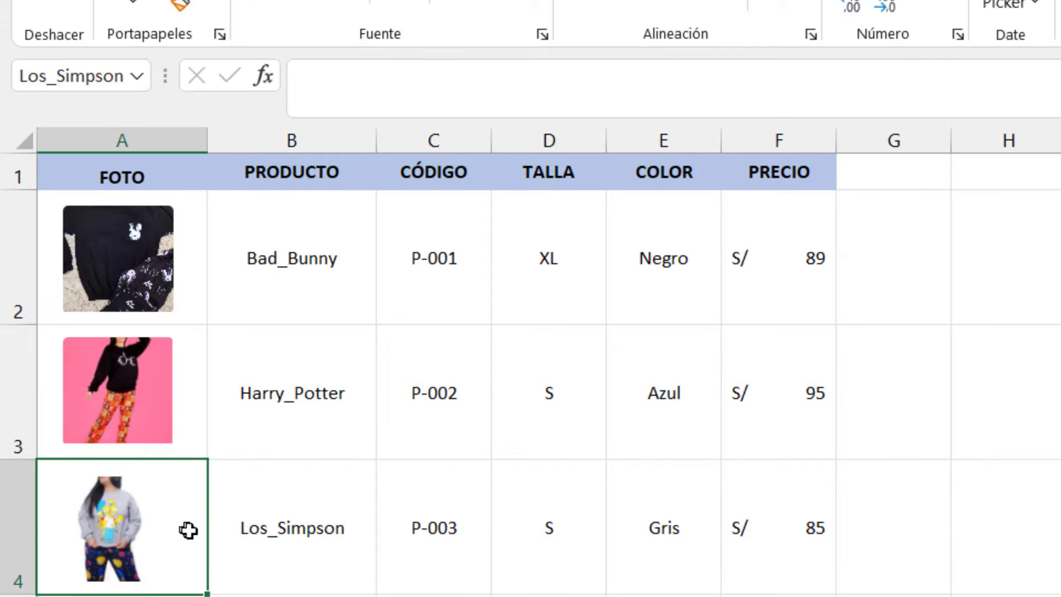
click(191, 595)
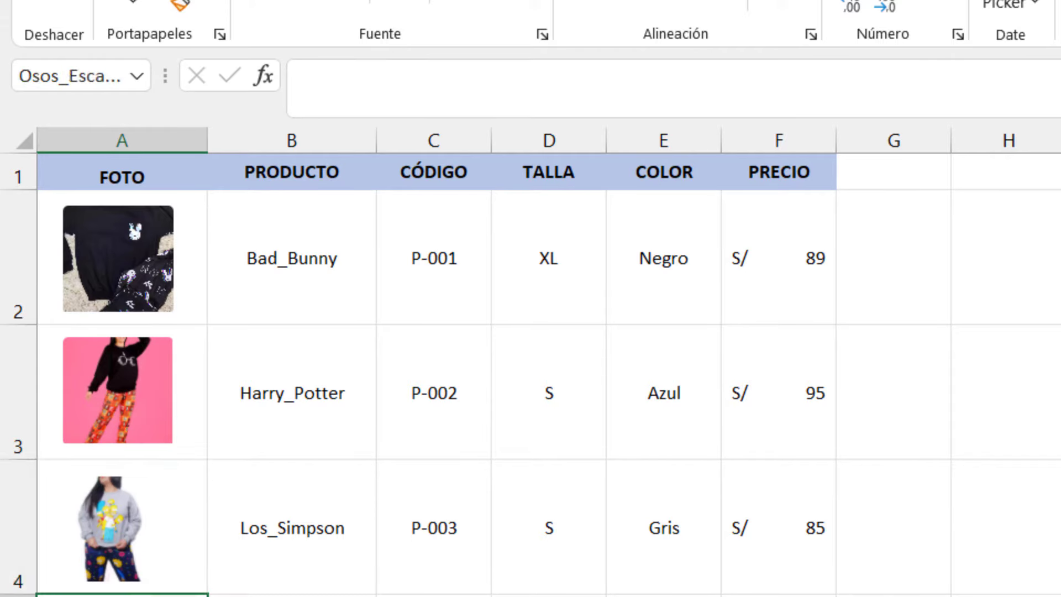
key(Down)
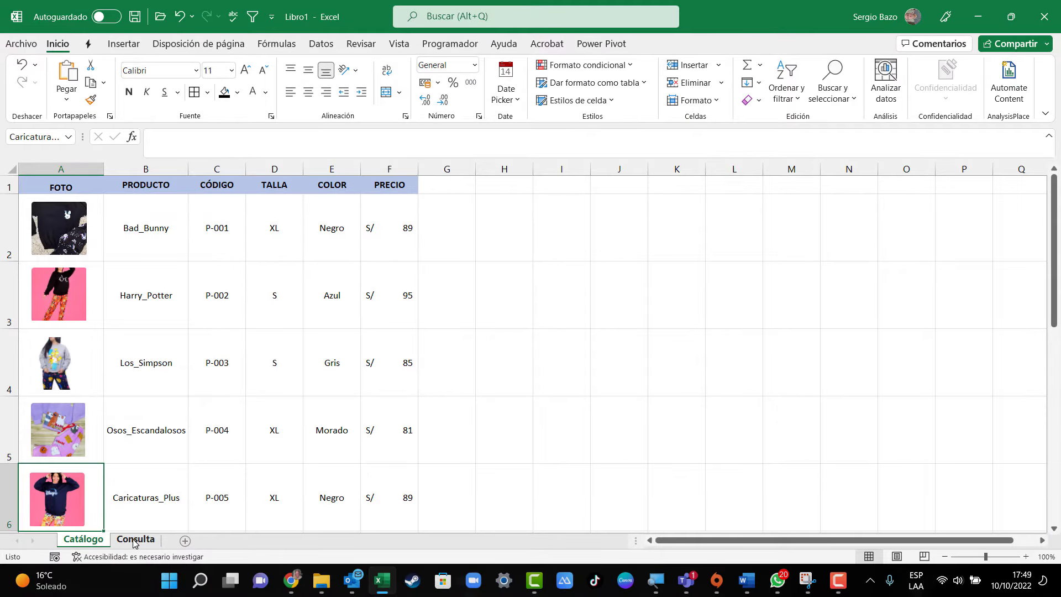
- On Consulta, give H2 a List validation sourced from Catálogo!$B$2:$B$6
click(135, 540)
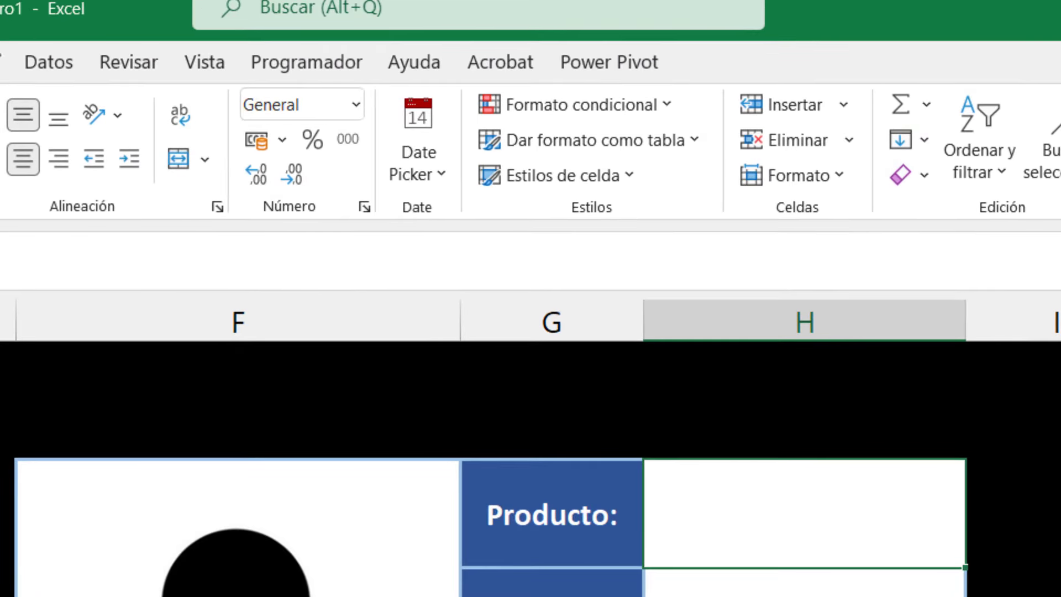
click(51, 63)
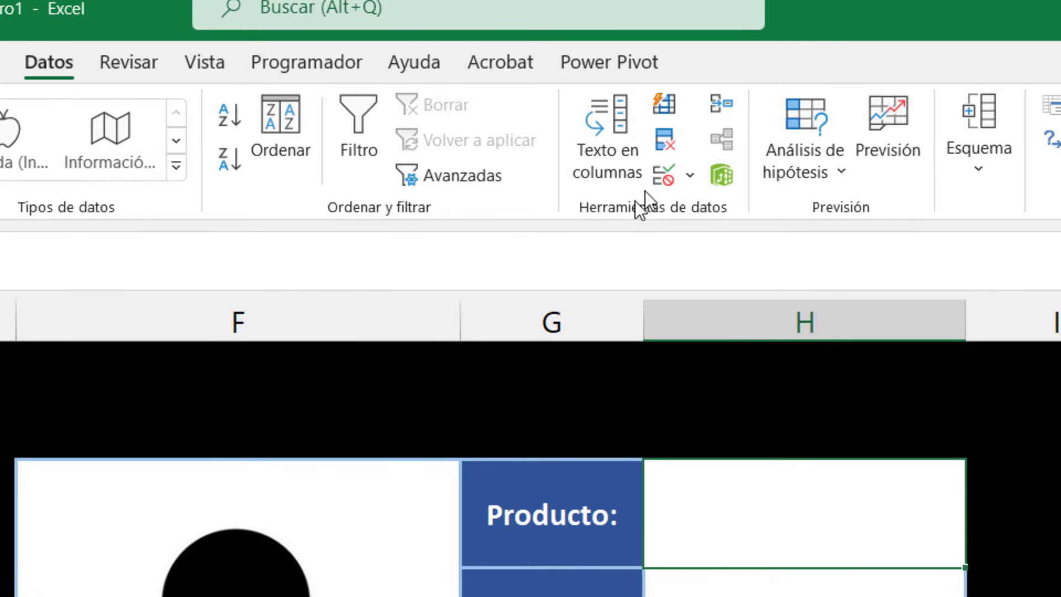
click(666, 171)
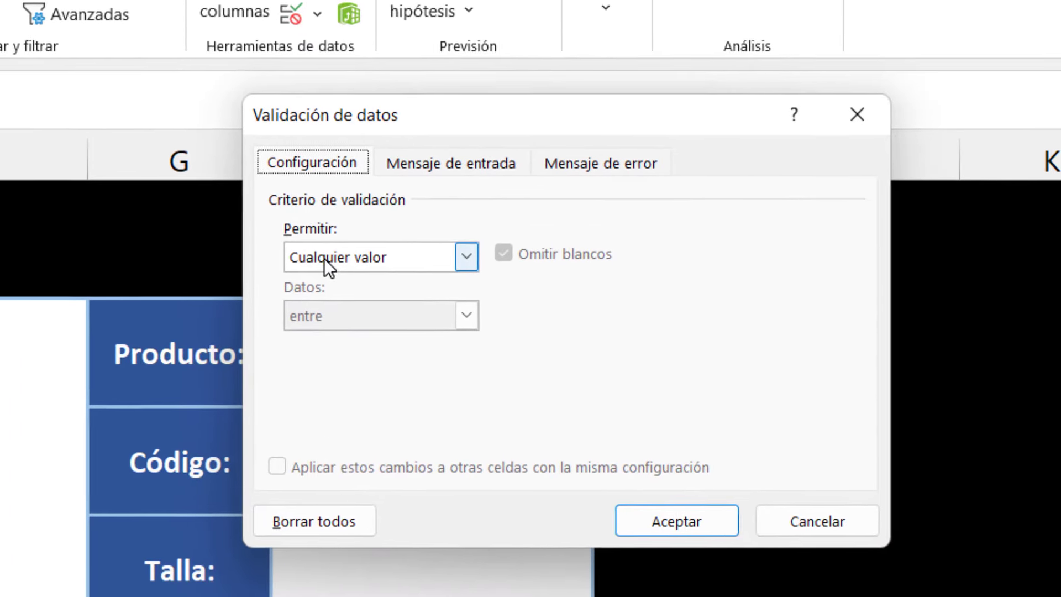
click(324, 257)
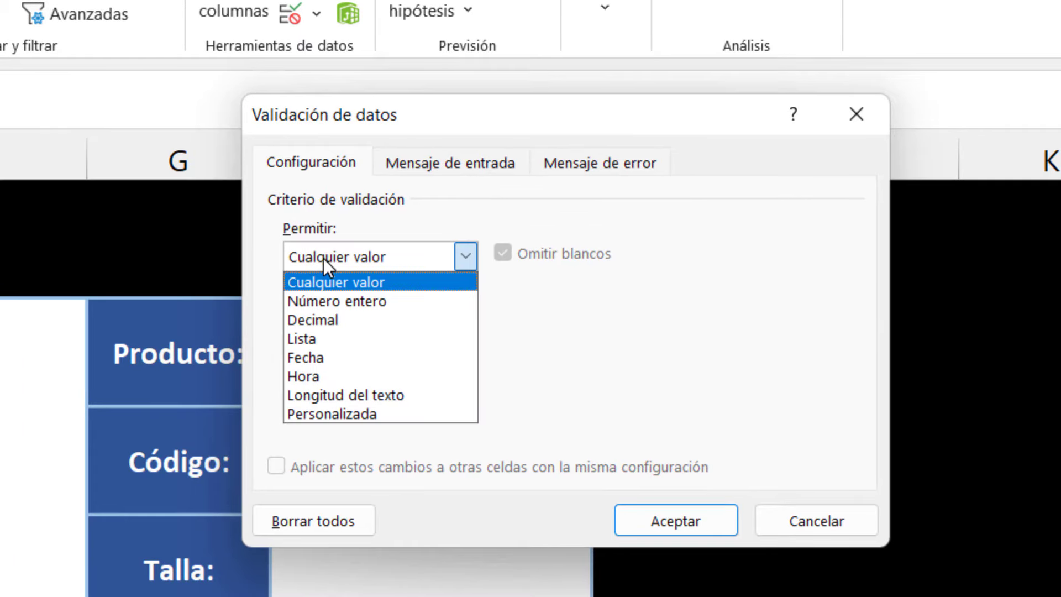
click(310, 336)
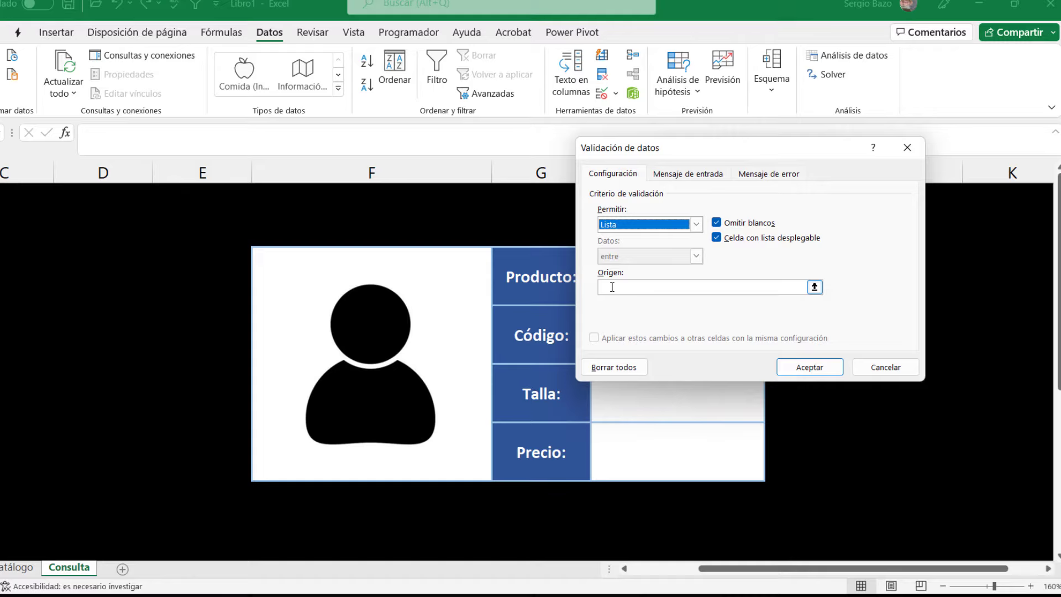
click(475, 373)
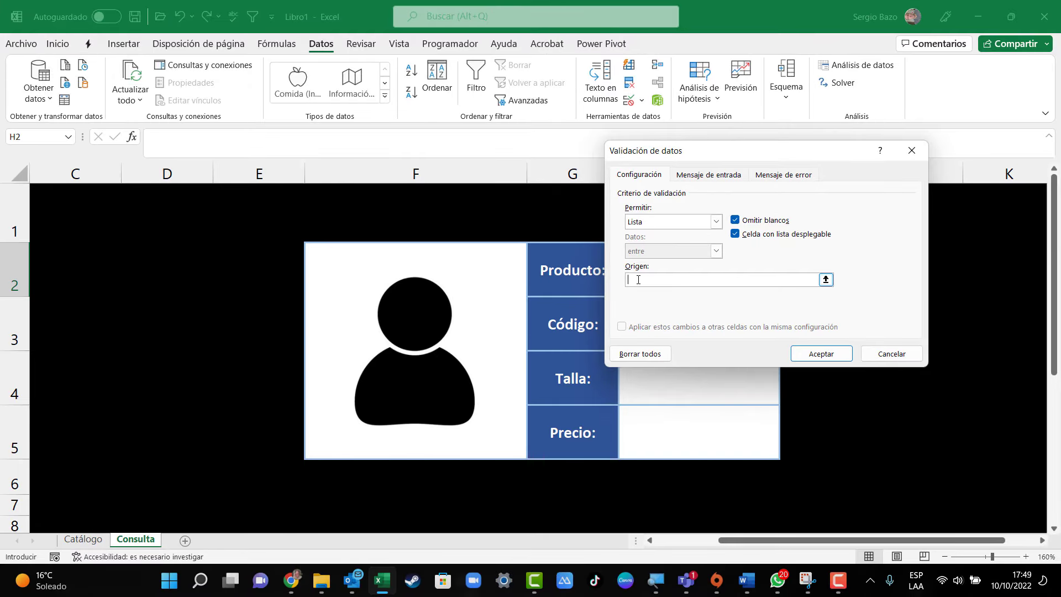
click(83, 539)
click(147, 229)
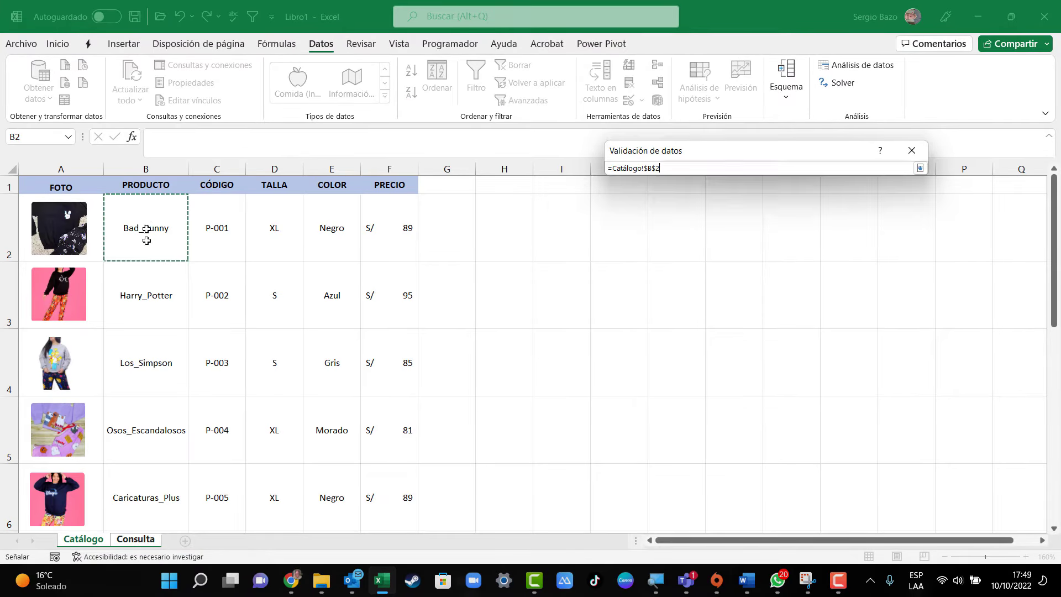
drag(147, 229, 144, 505)
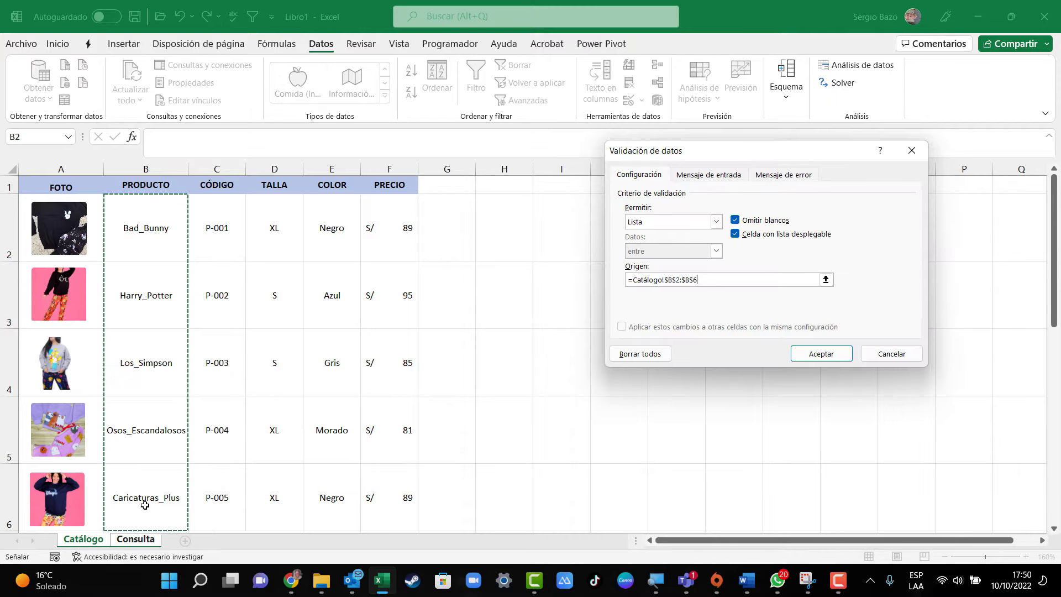
click(817, 354)
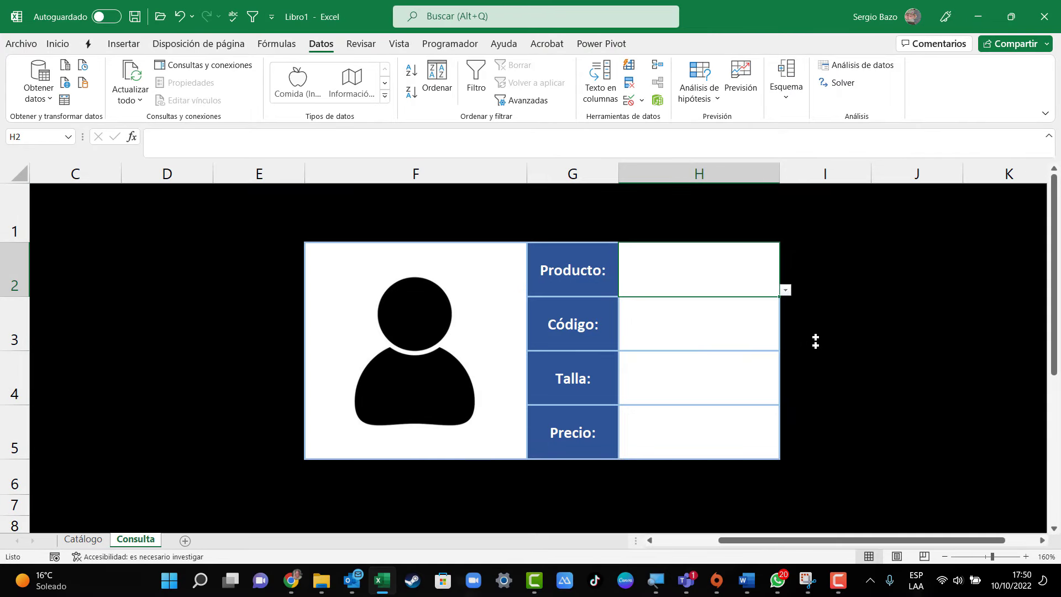
- Choose Los_Simpson from the H2 product dropdown
click(786, 291)
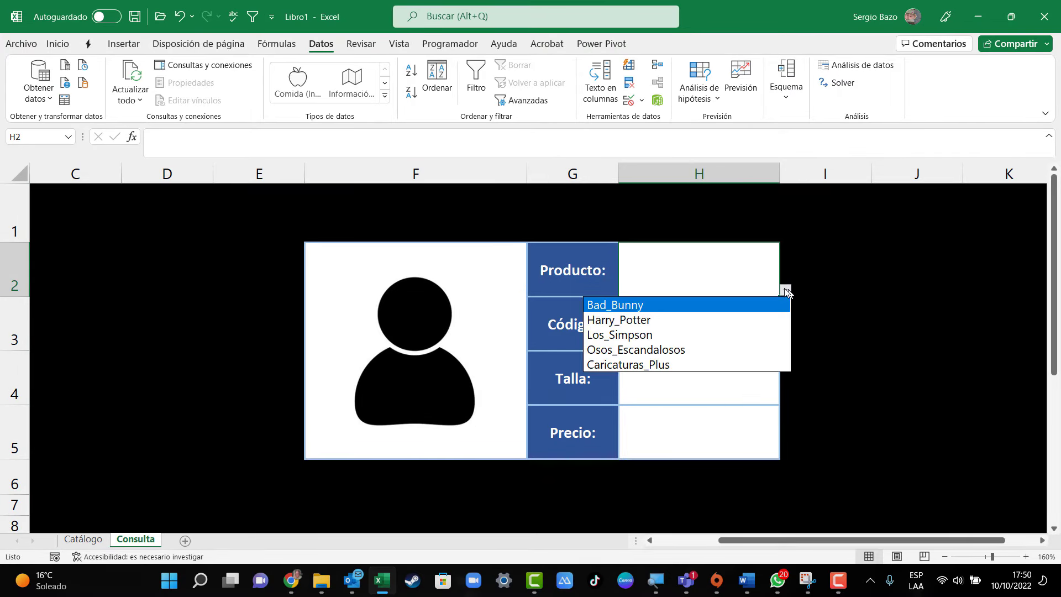
click(639, 336)
click(672, 327)
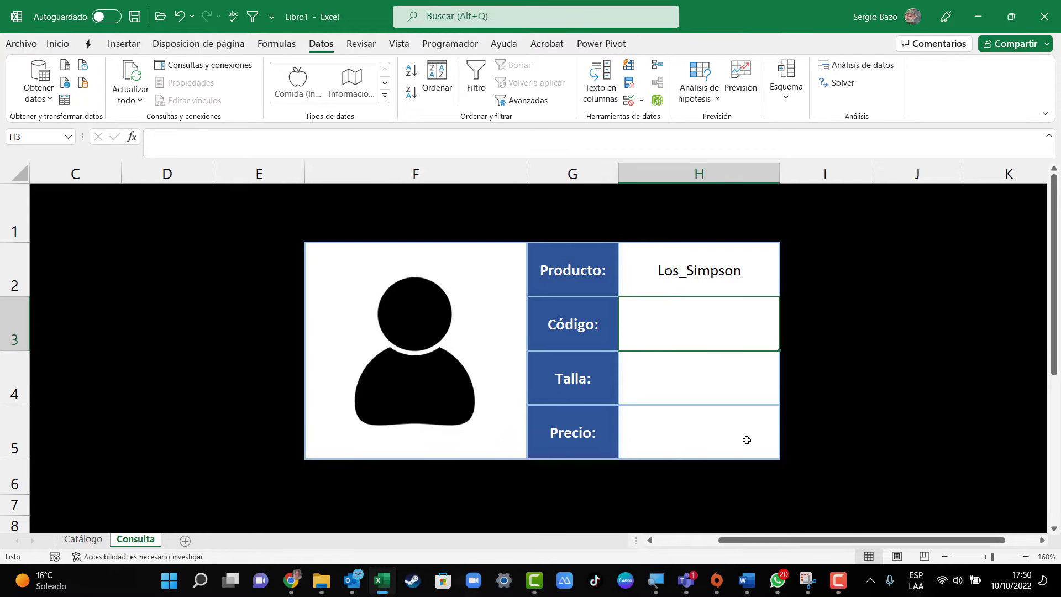
- Select the Catálogo product table B1:F6 and name it catálogo
click(83, 539)
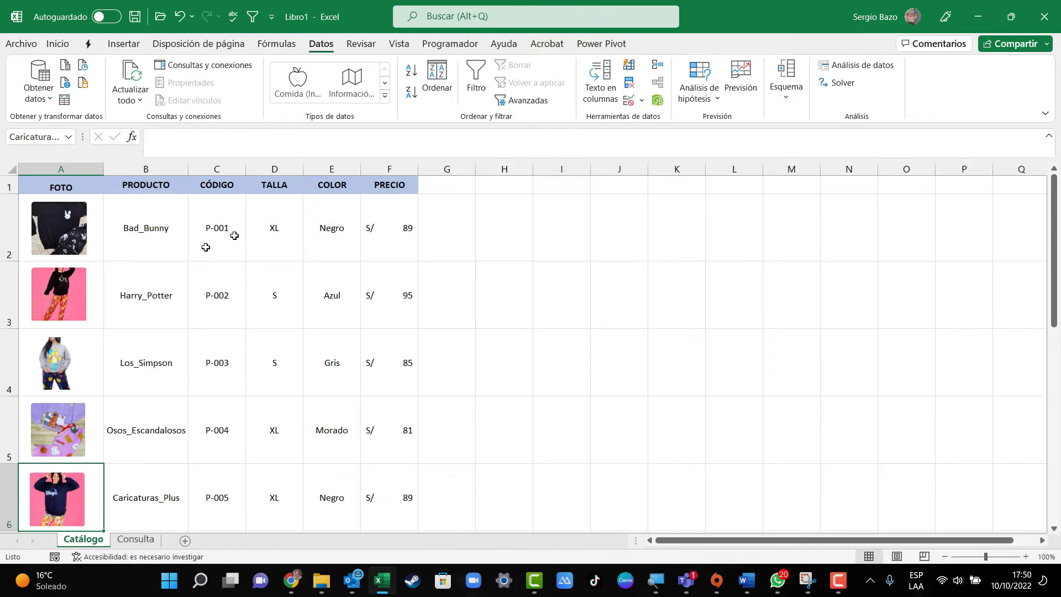
mouse_move(142, 184)
mouse_down()
mouse_move(397, 235)
mouse_move(393, 100)
mouse_move(390, 254)
mouse_up()
scroll(390, 251, up, 2)
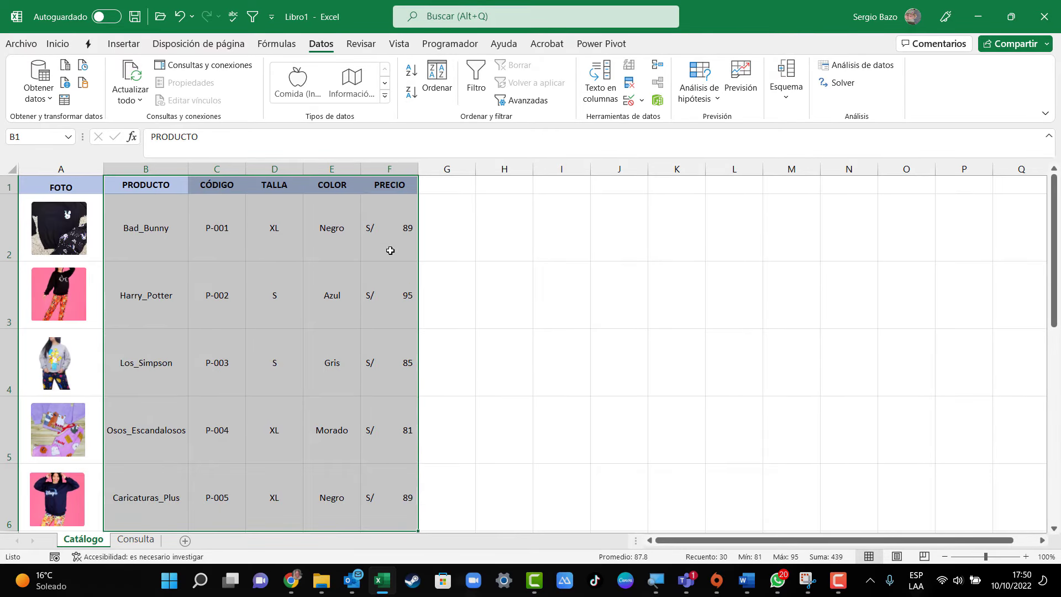
click(22, 135)
text(tálogo)
key(Return)
- Enter =BUSCARV(H2;catálogo;2;0) in H3 to show the code P-003
click(133, 538)
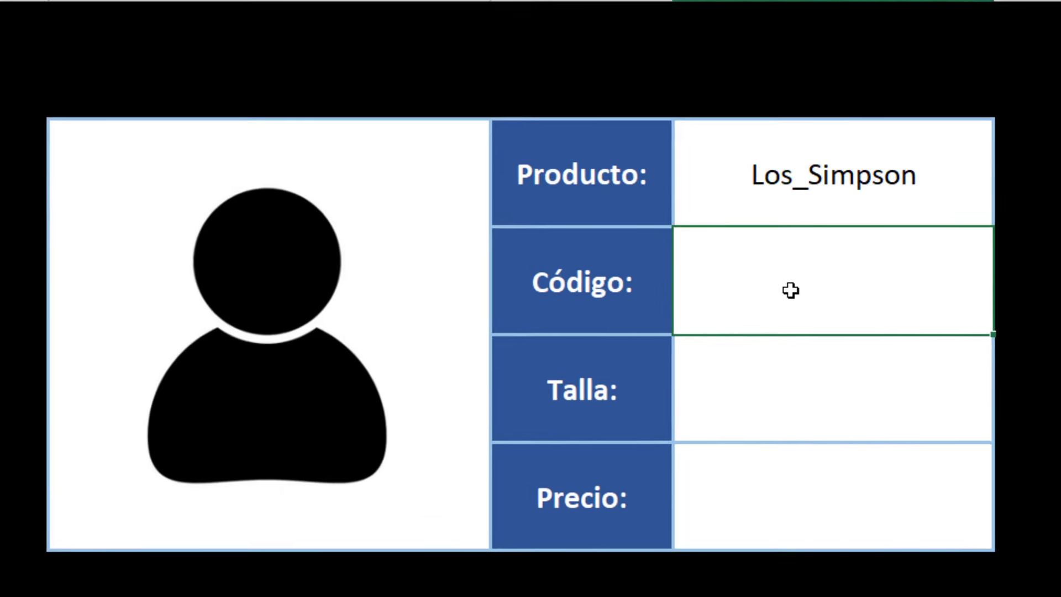
text(=bus)
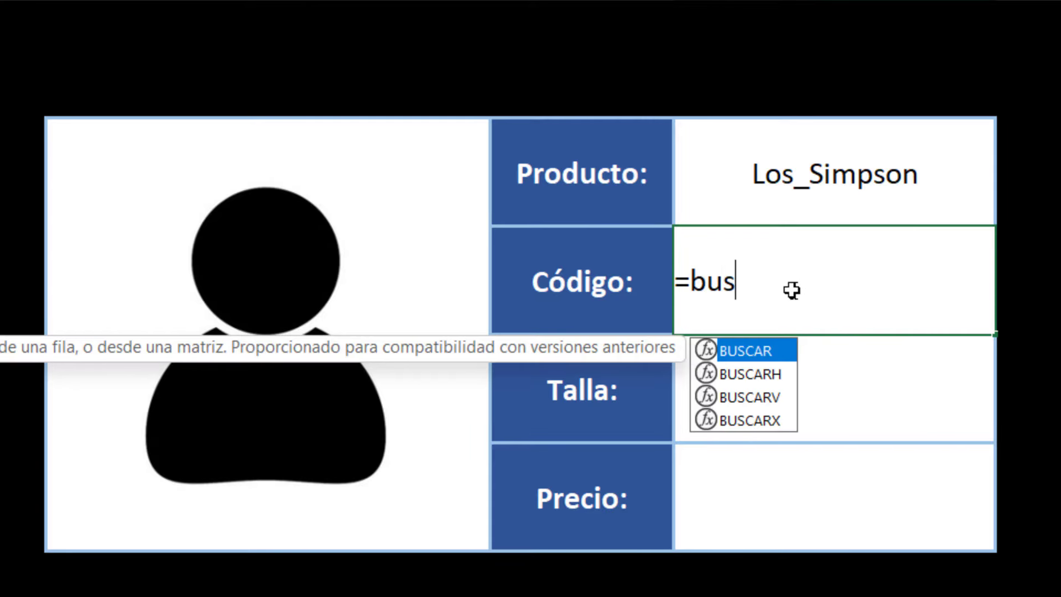
text(carv)
key(Tab)
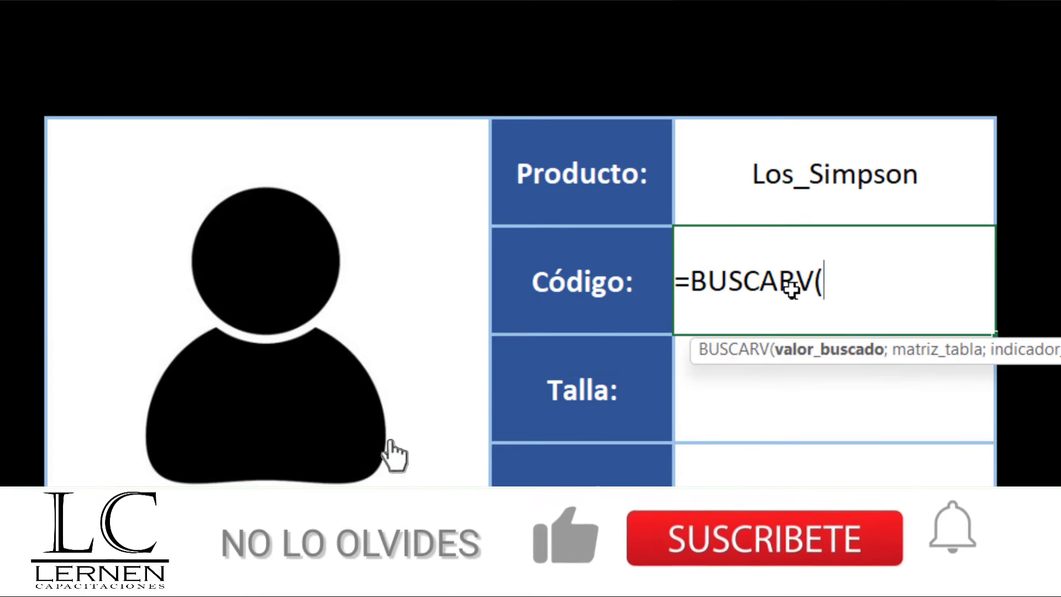
click(845, 175)
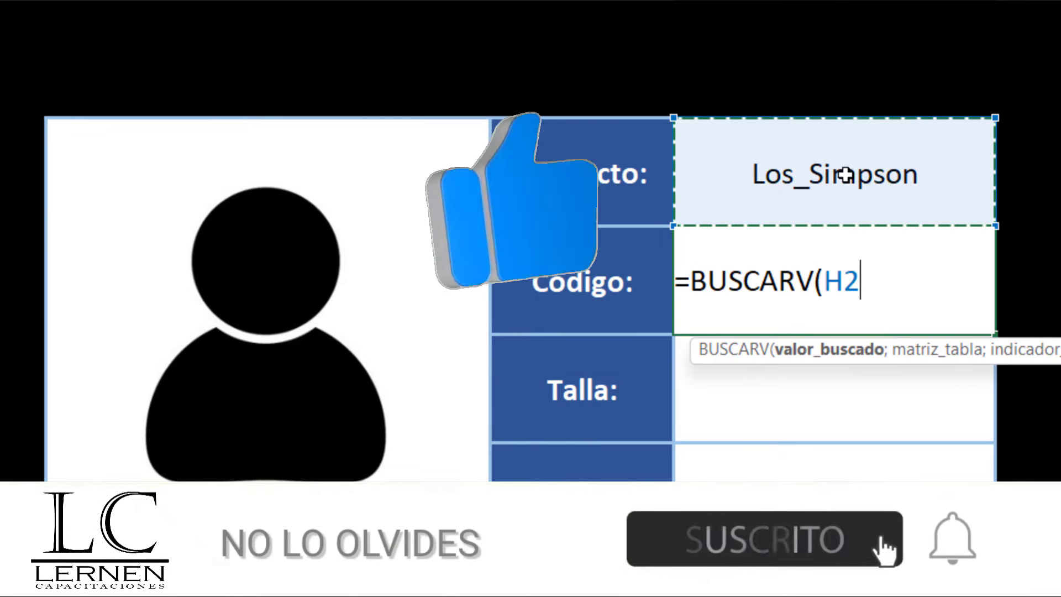
text(;)
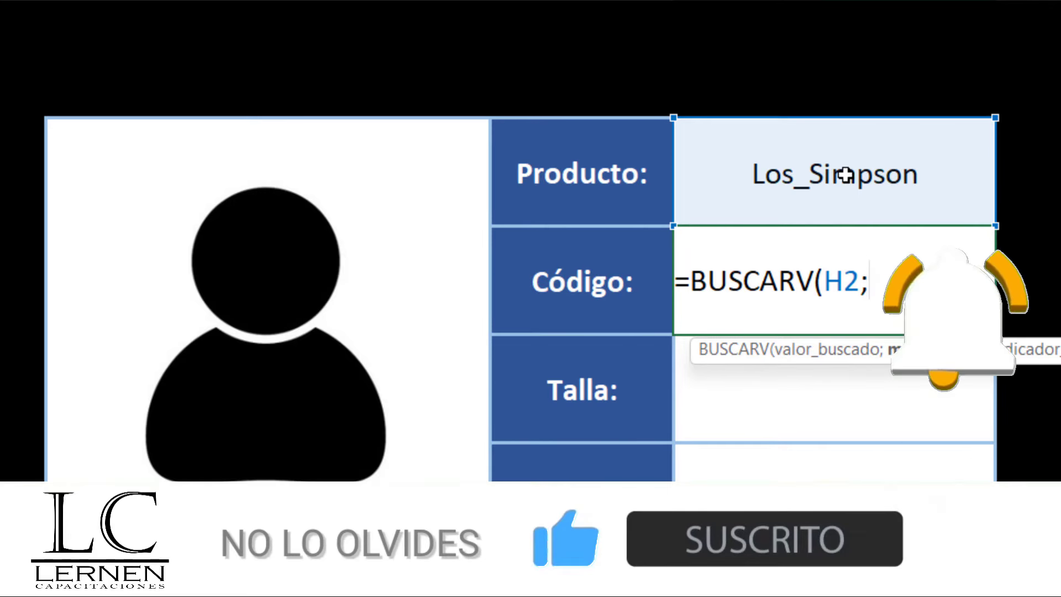
text(cat)
key(Tab)
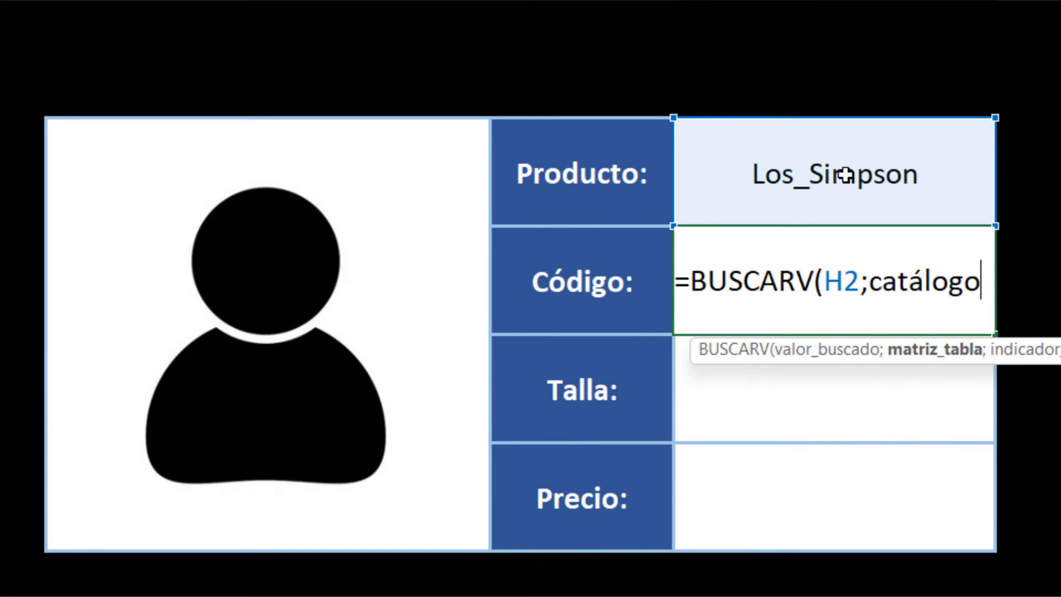
text(;)
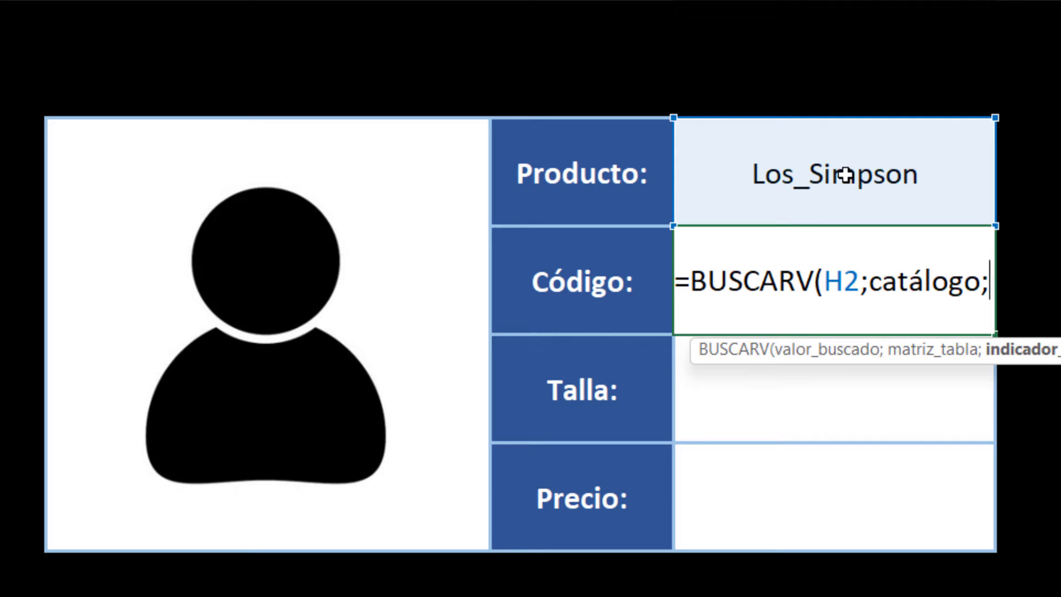
text(2)
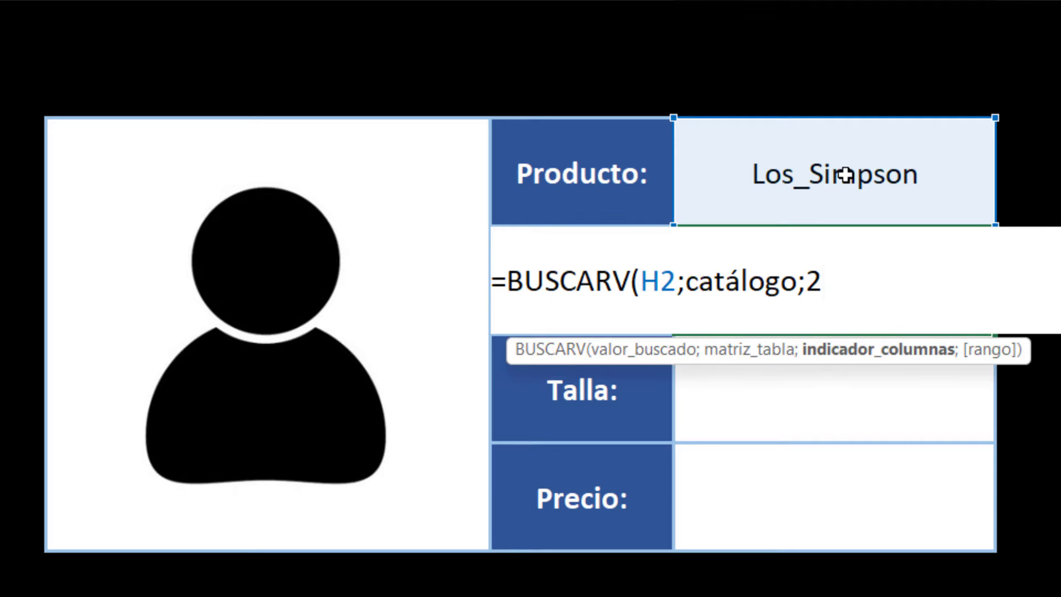
text(;0))
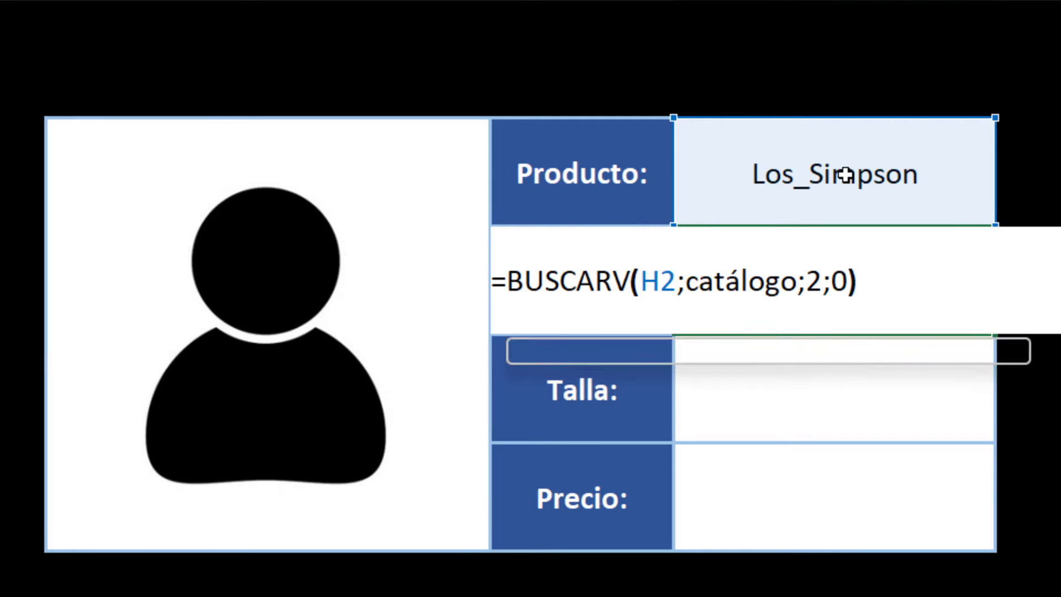
key(Return)
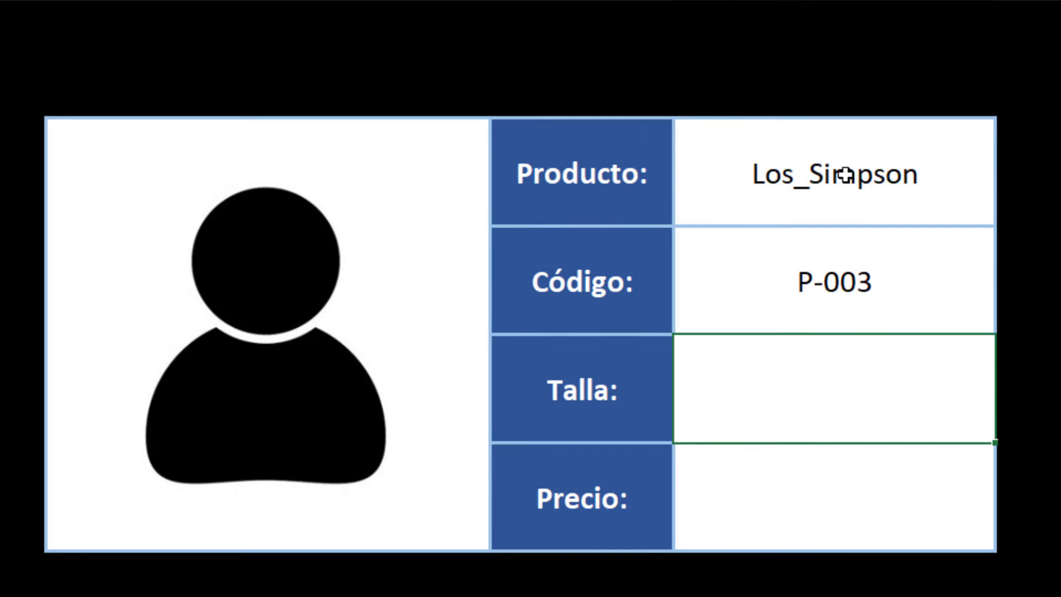
- Copy the lookup into the Talla cell H4 with column index 3, giving size S
click(862, 287)
click(859, 206)
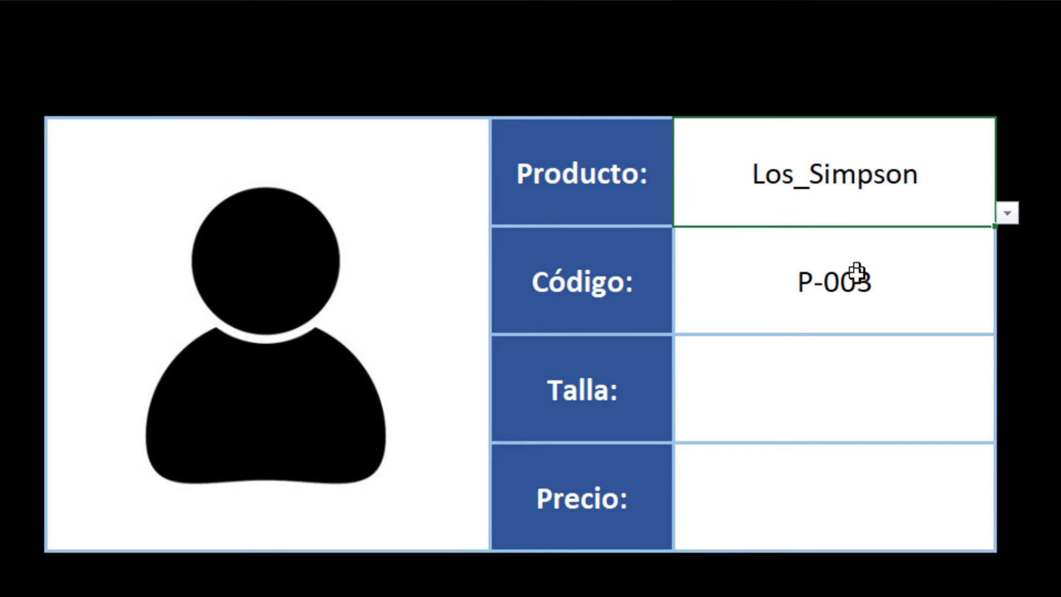
click(860, 284)
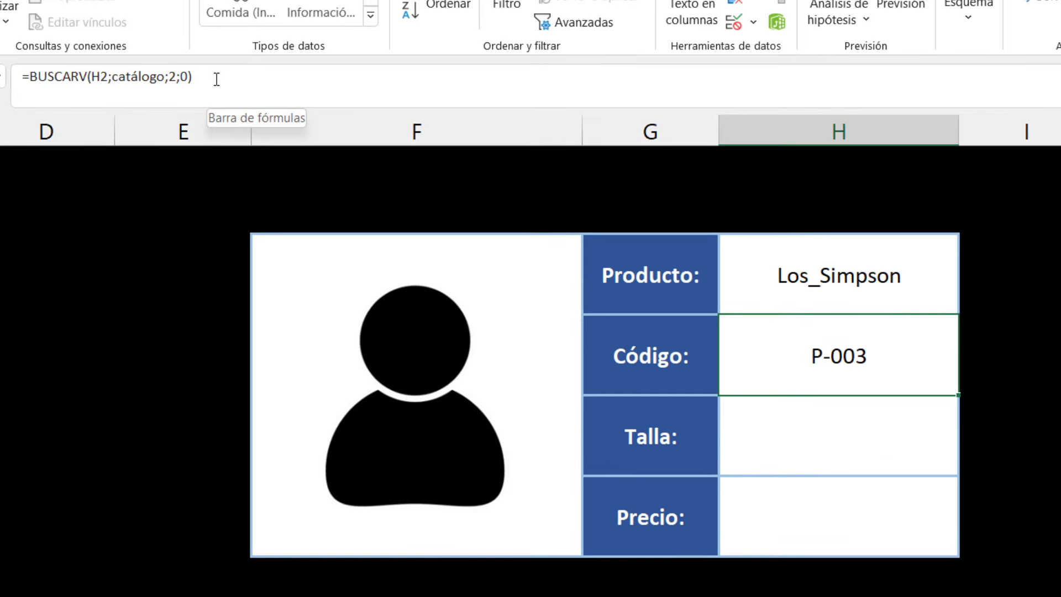
click(216, 79)
key(ctrl+a)
key(ctrl+c)
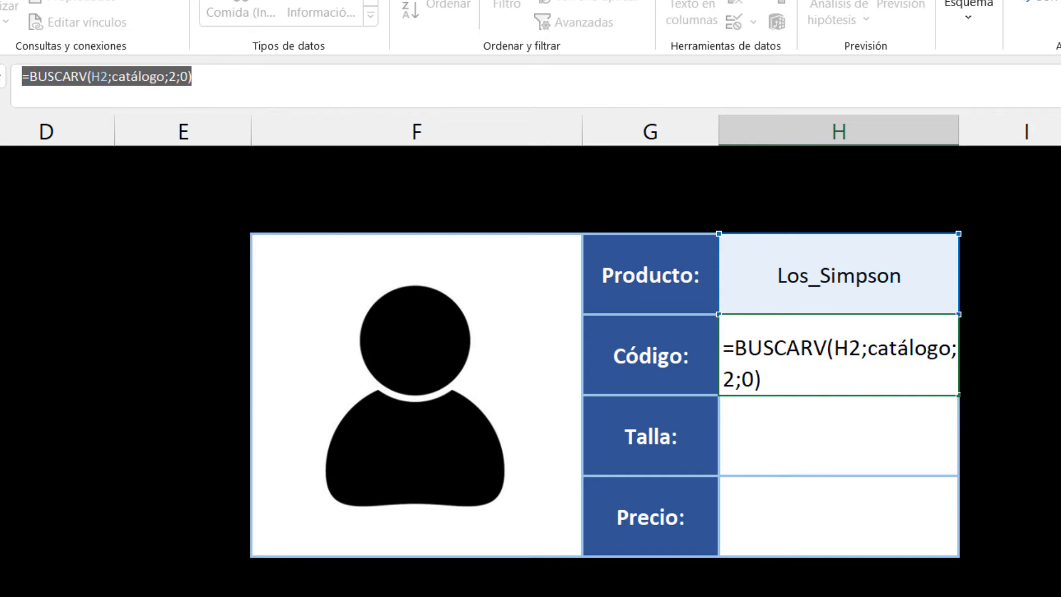
key(Escape)
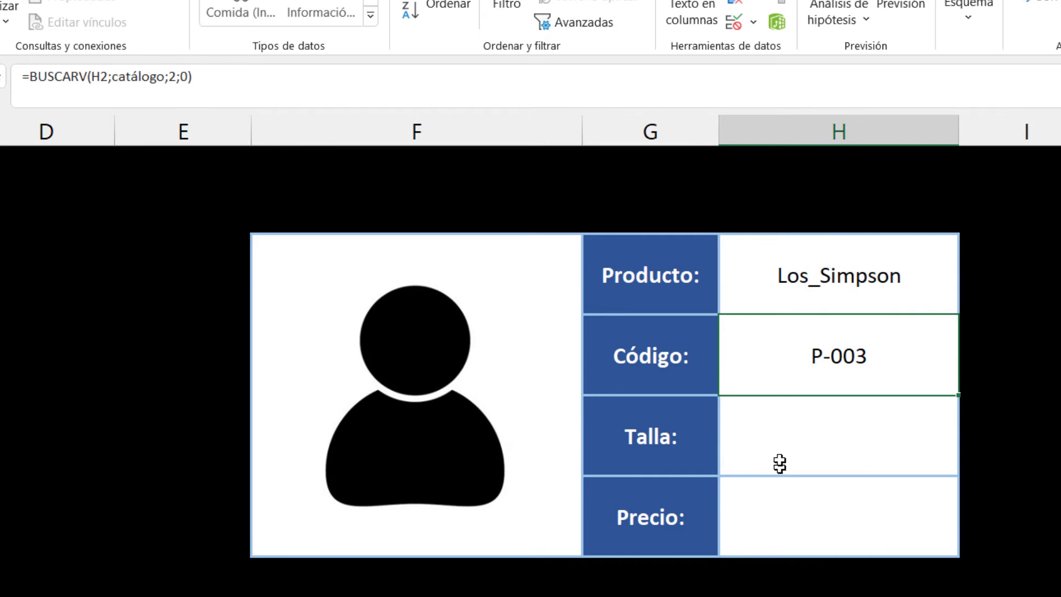
double_click(781, 437)
key(ctrl+v)
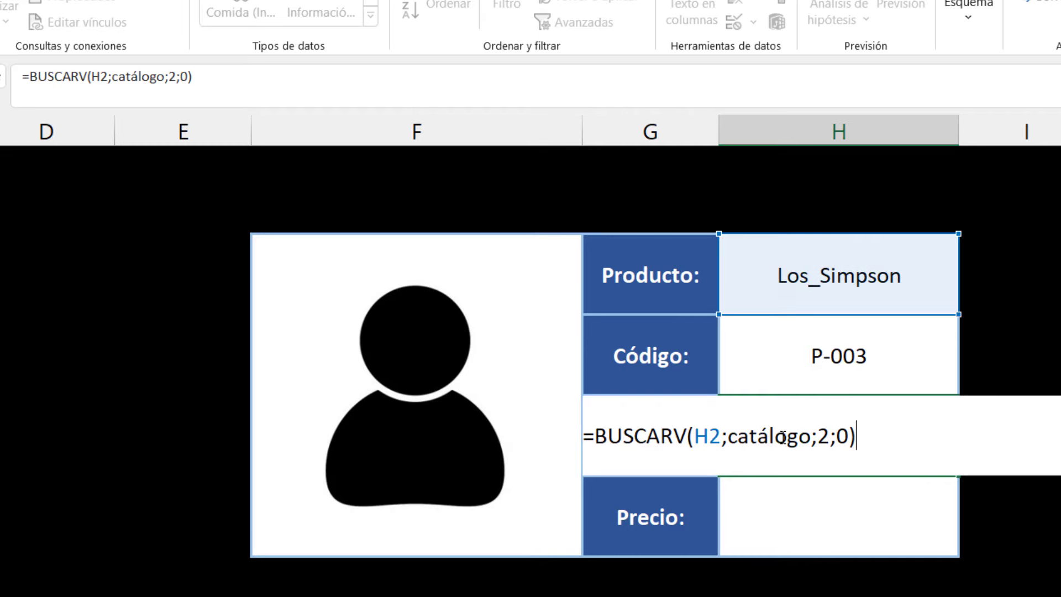
double_click(824, 437)
text(3)
key(Return)
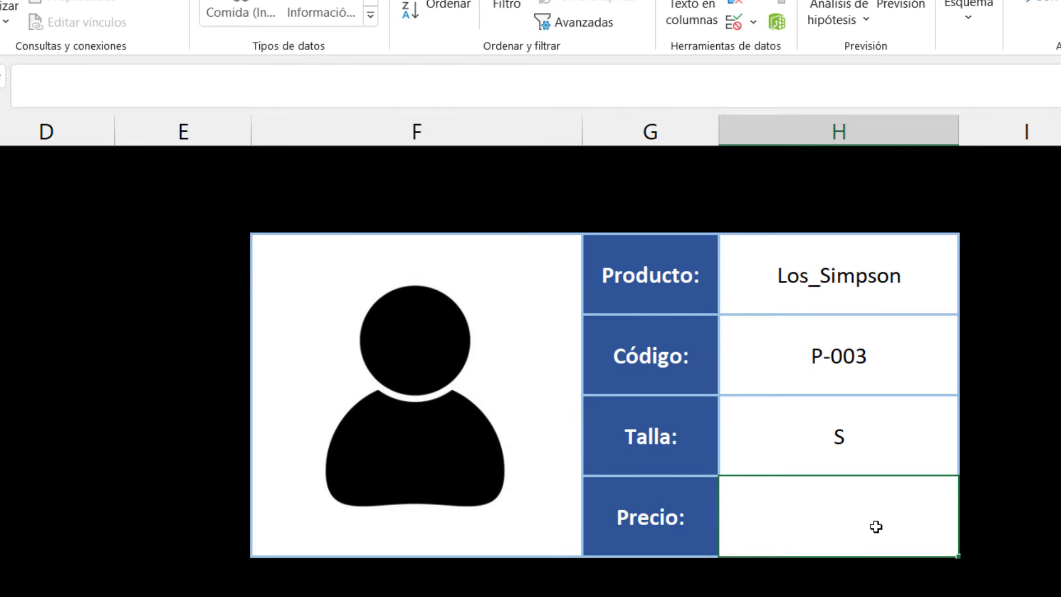
- Paste the lookup into the Precio cell H5 with column index 5, giving 85
double_click(876, 526)
key(ctrl+v)
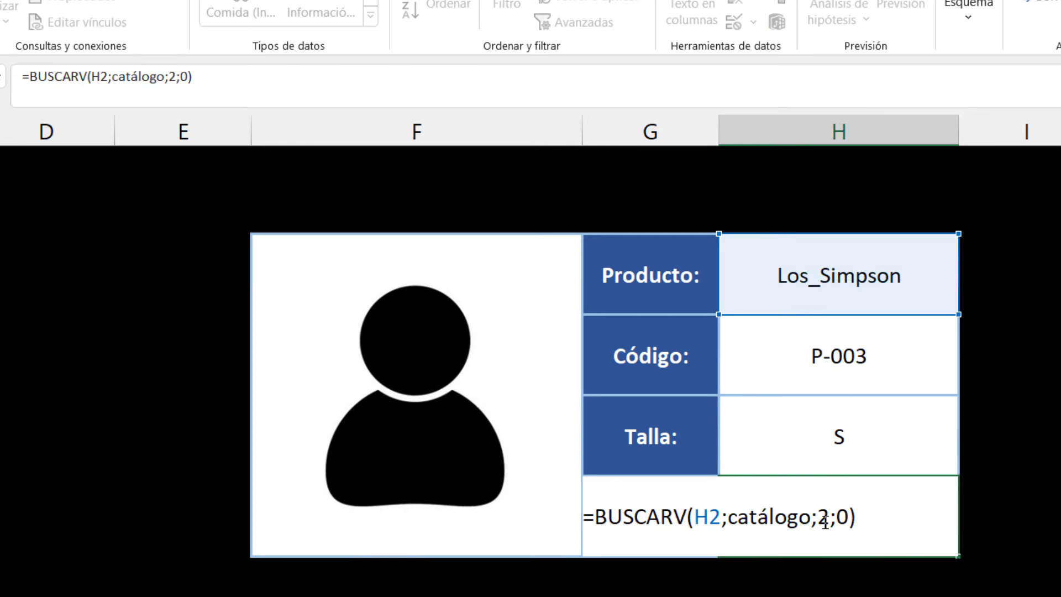
double_click(824, 519)
text(5)
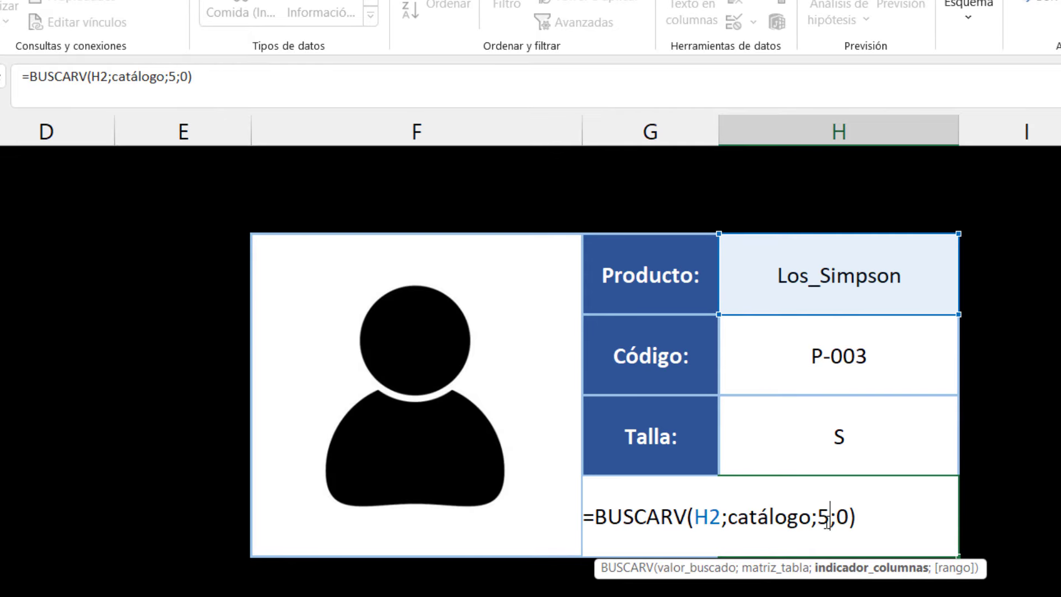
key(ctrl+Return)
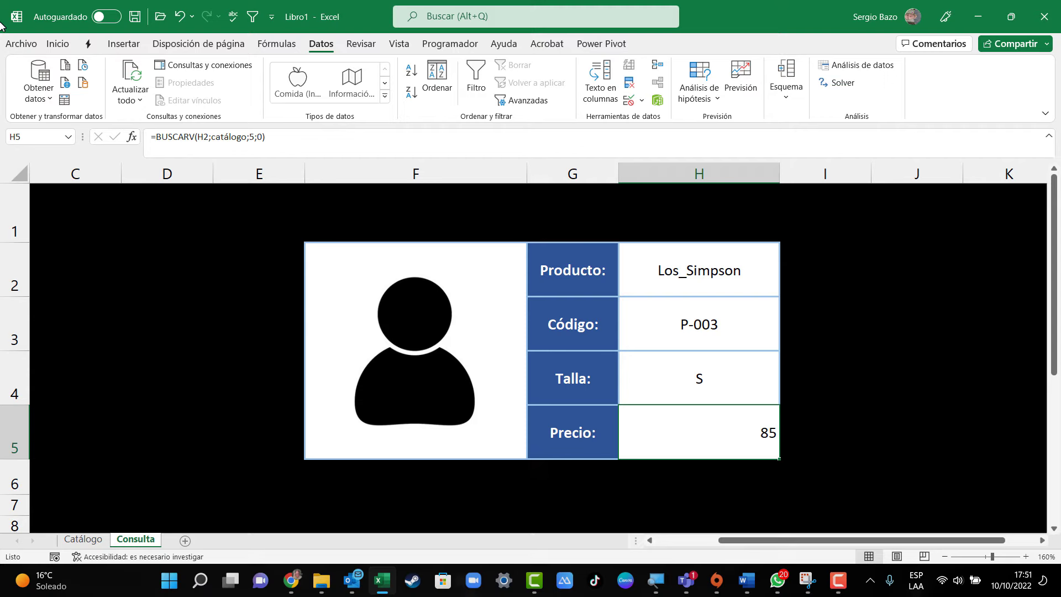
- Format the price H5 as Contabilidad and switch the product to Osos_Escandalosos
click(58, 43)
click(425, 83)
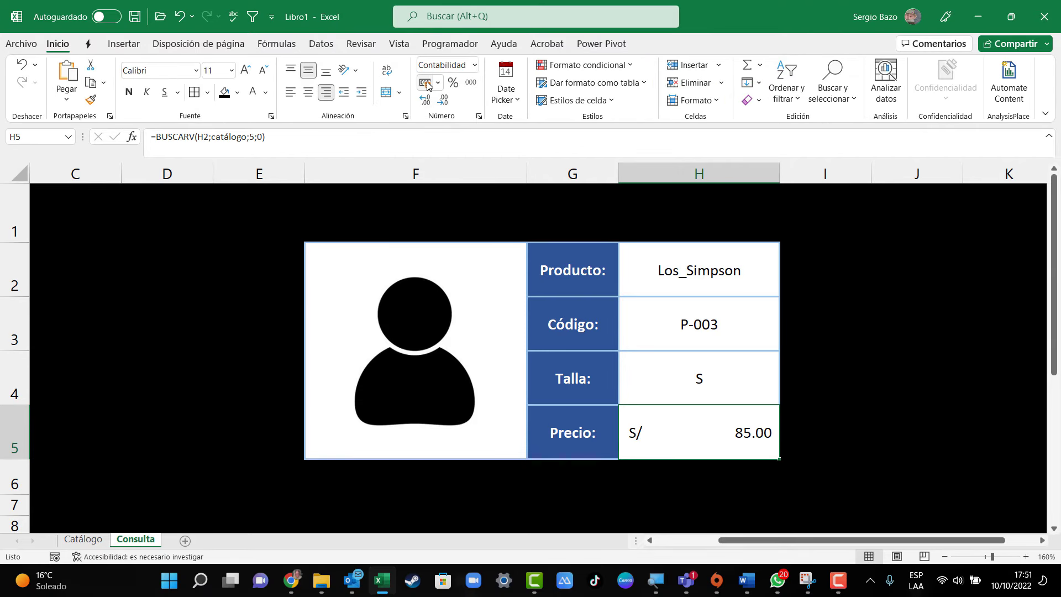
click(736, 278)
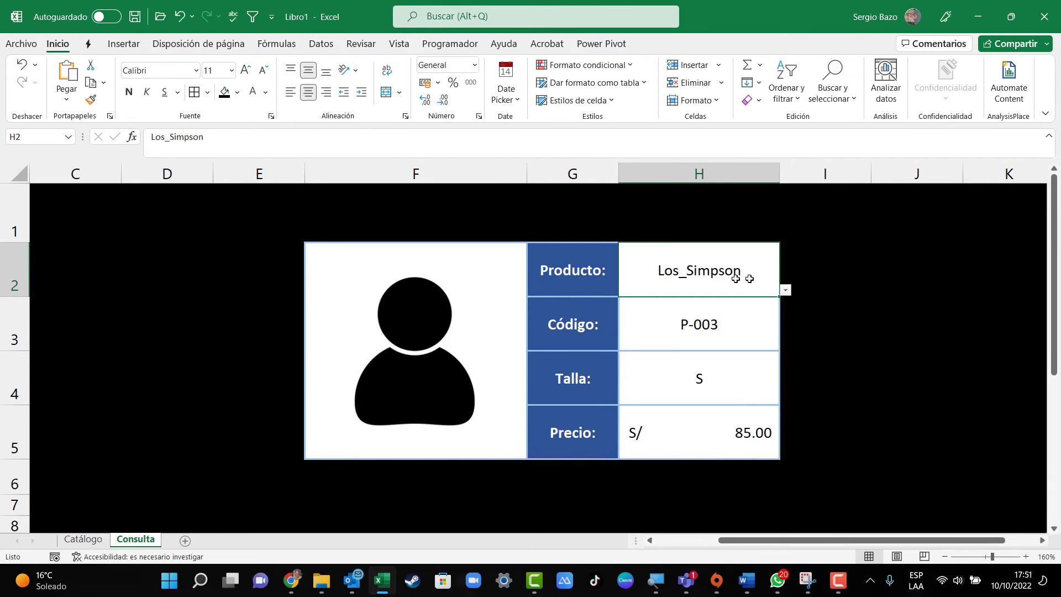
click(785, 289)
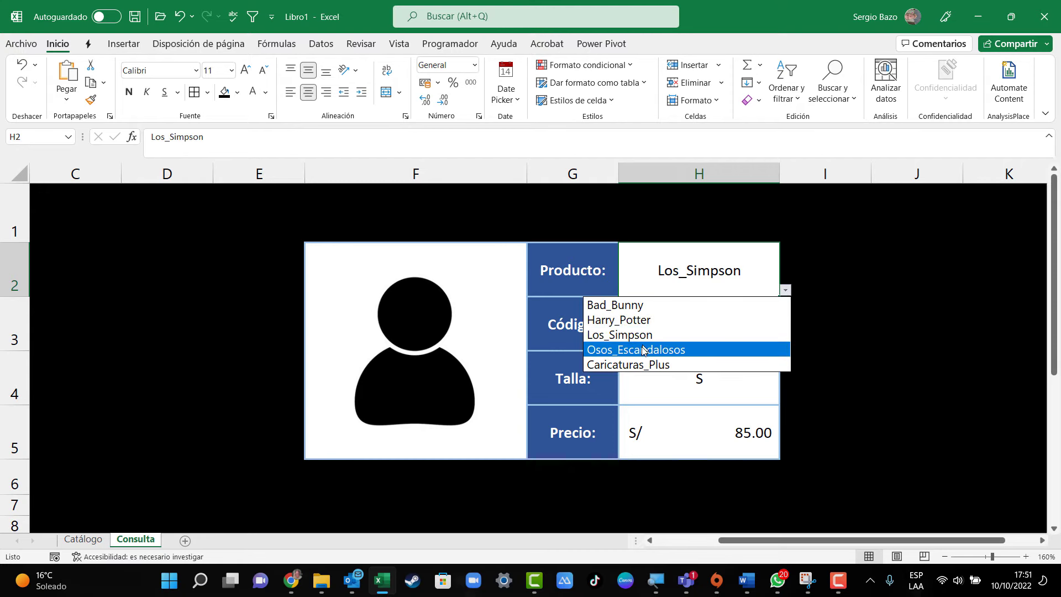
click(663, 350)
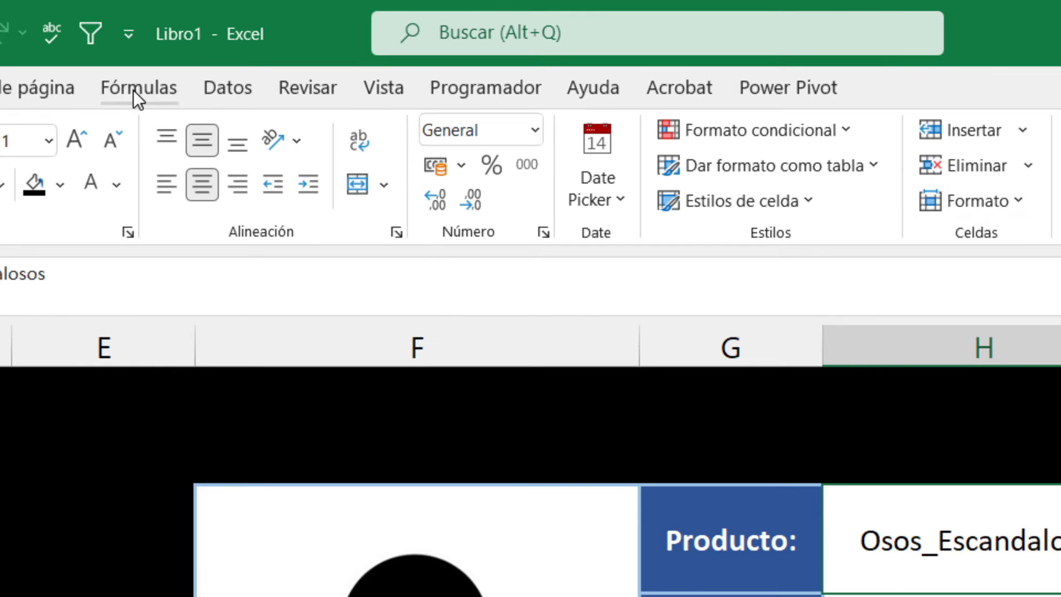
- Create the name FotoPrenda referring to =INDIRECTO(Consulta!$H$2) in the Name Manager
click(135, 91)
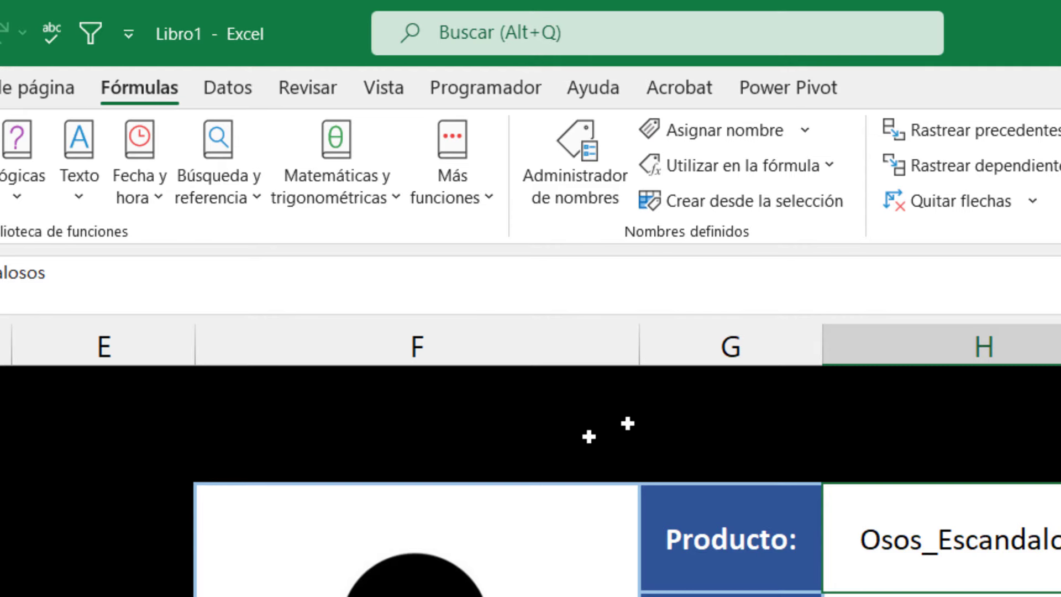
click(579, 174)
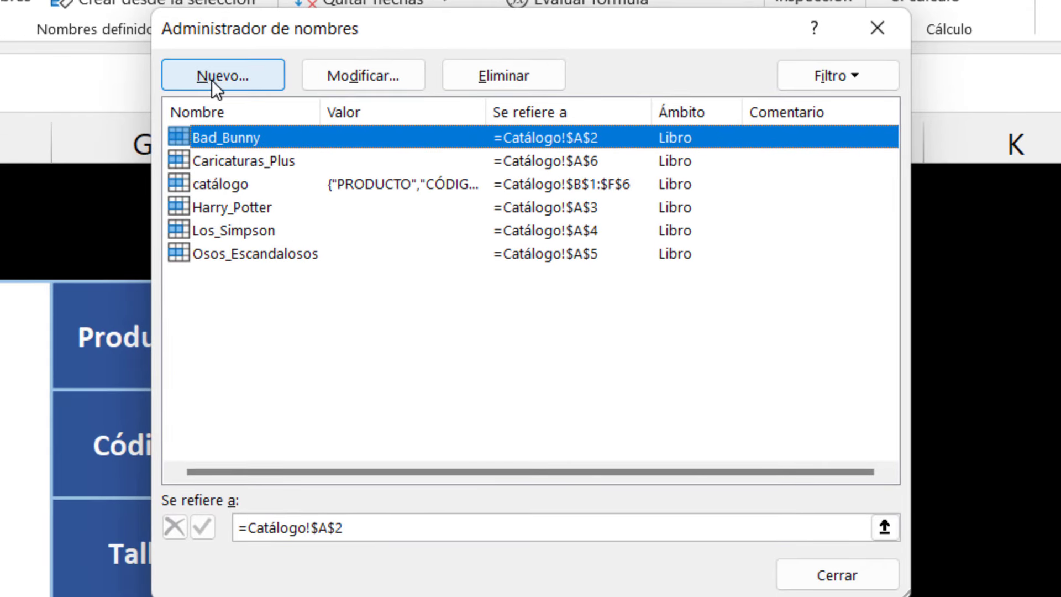
click(211, 81)
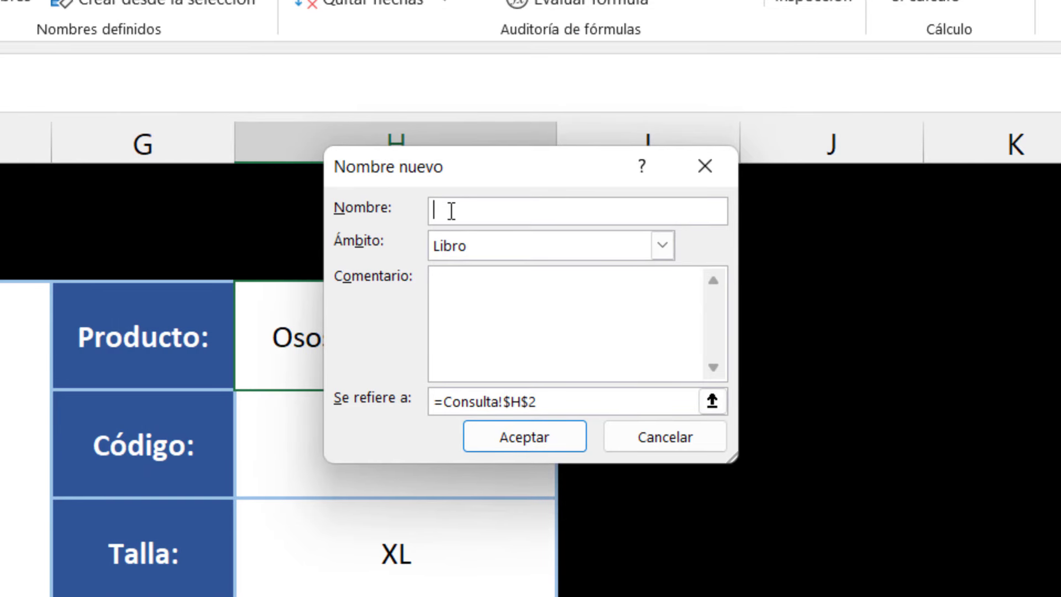
text(Foto)
text(Prenda)
drag(555, 402, 444, 400)
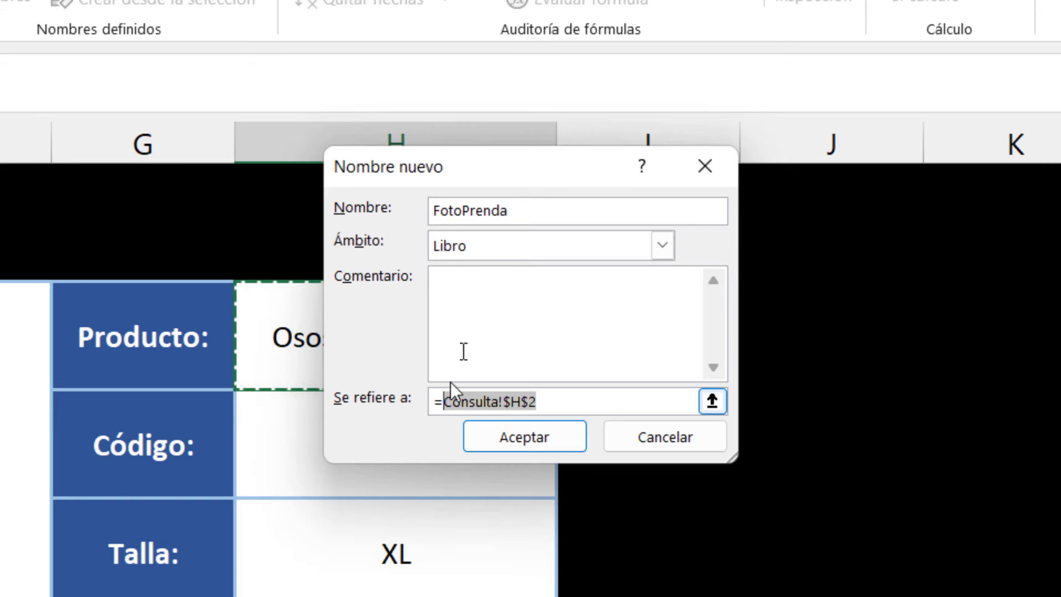
text(indirecto)
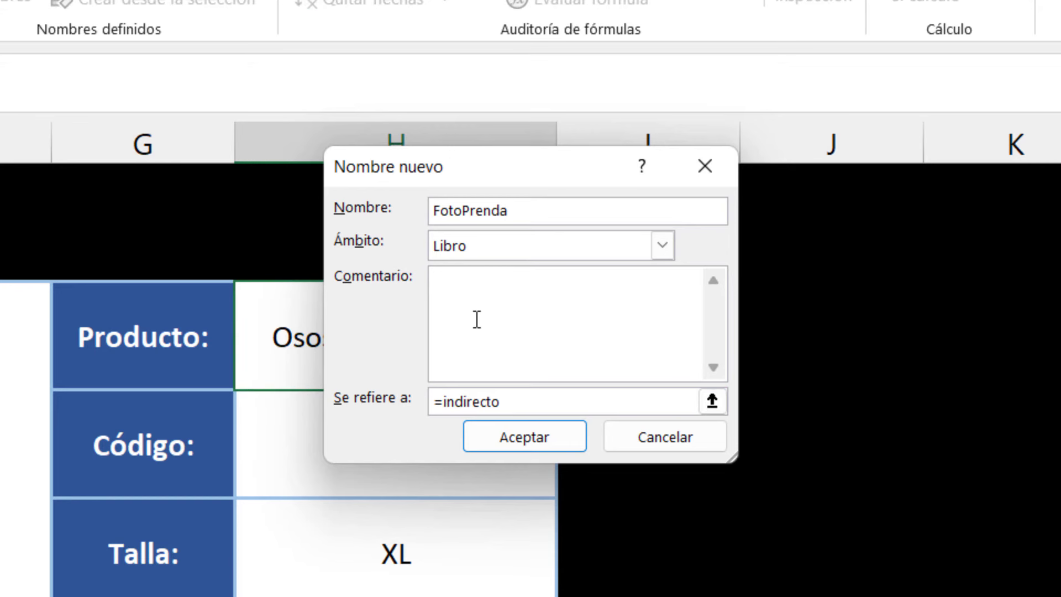
text(()
click(284, 337)
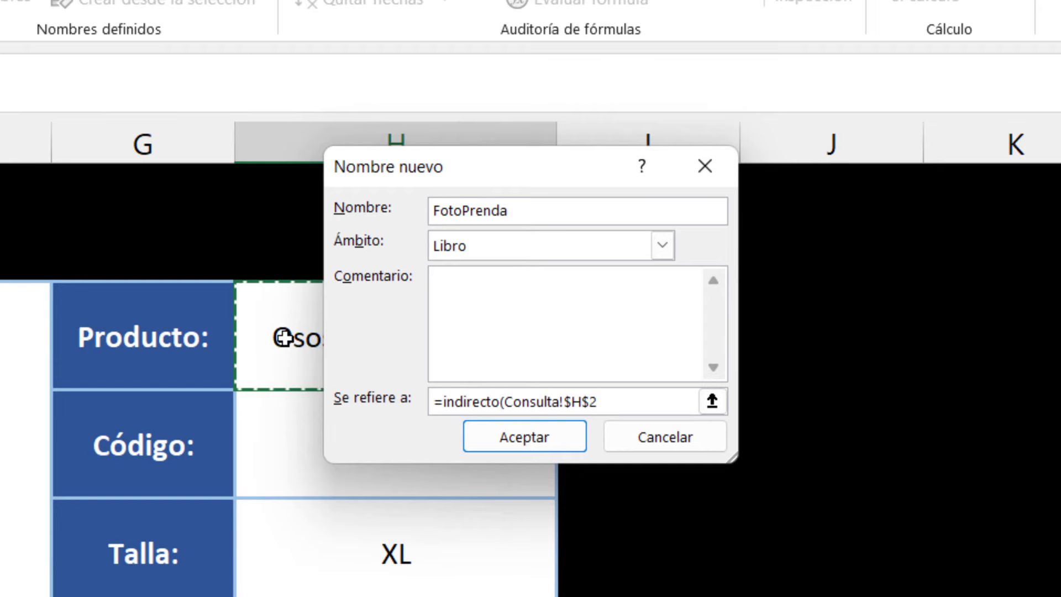
text())
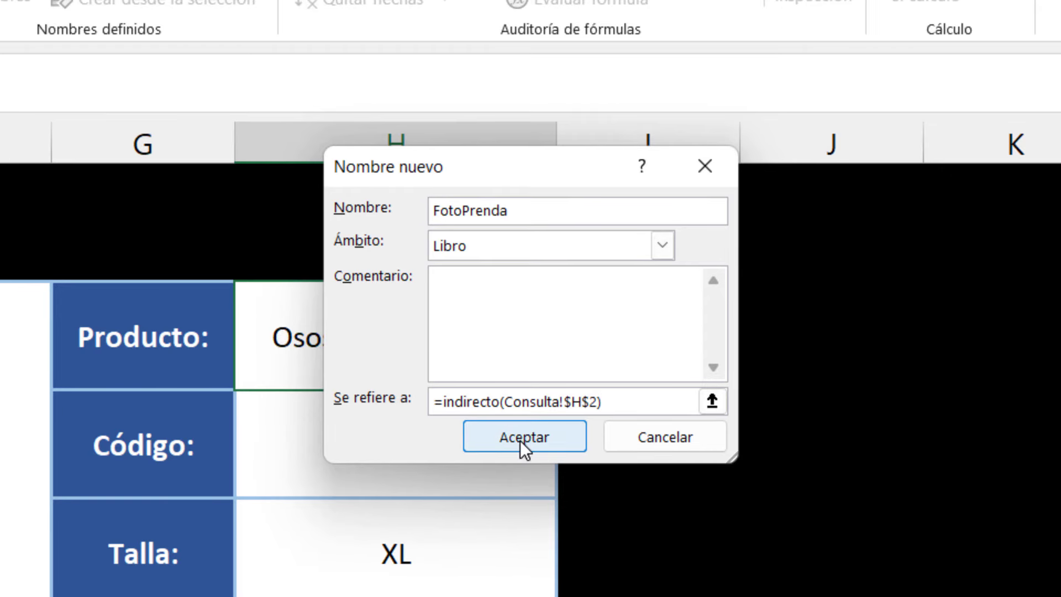
click(519, 437)
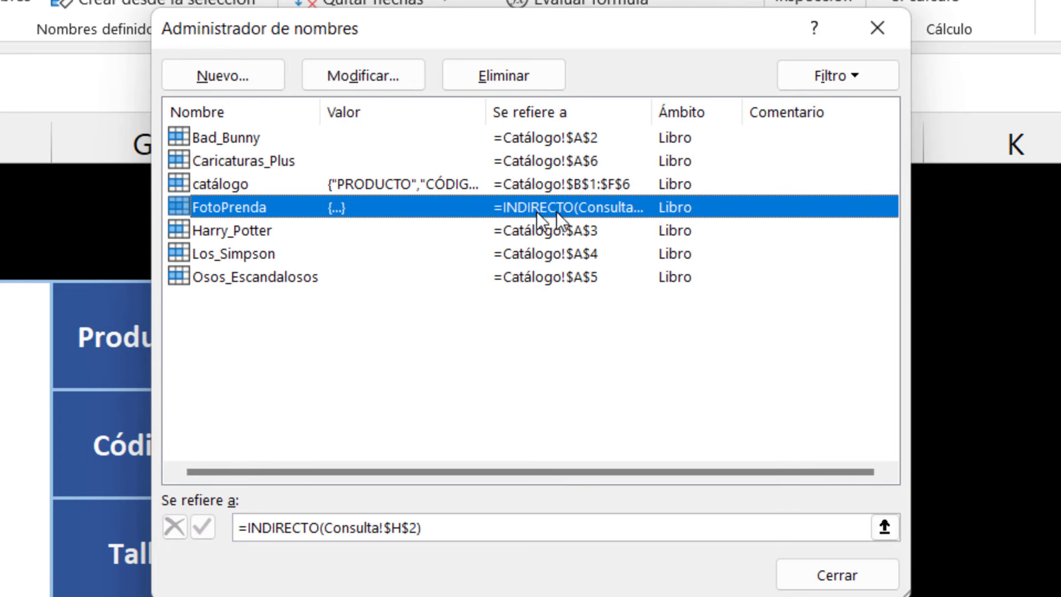
click(826, 577)
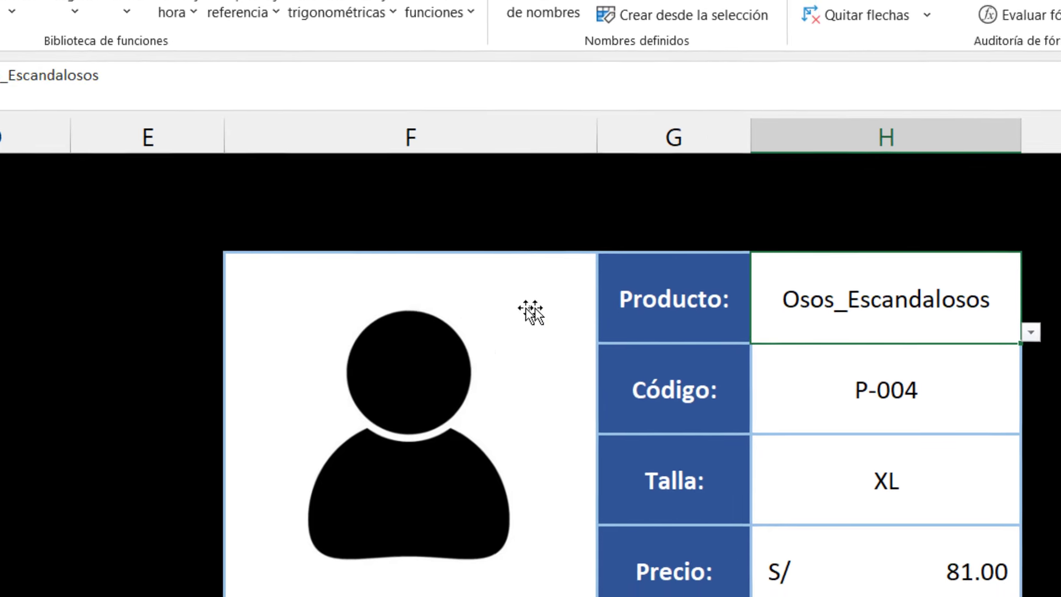
- Link the card's placeholder picture to =FotoPrenda so it shows the Osos_Escandalosos photo
click(535, 346)
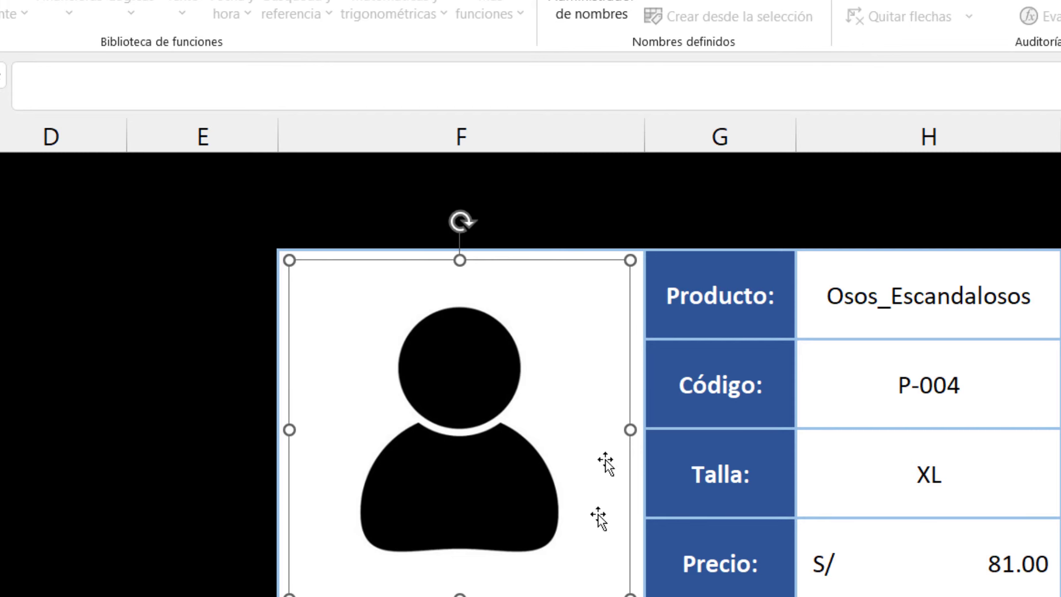
click(94, 73)
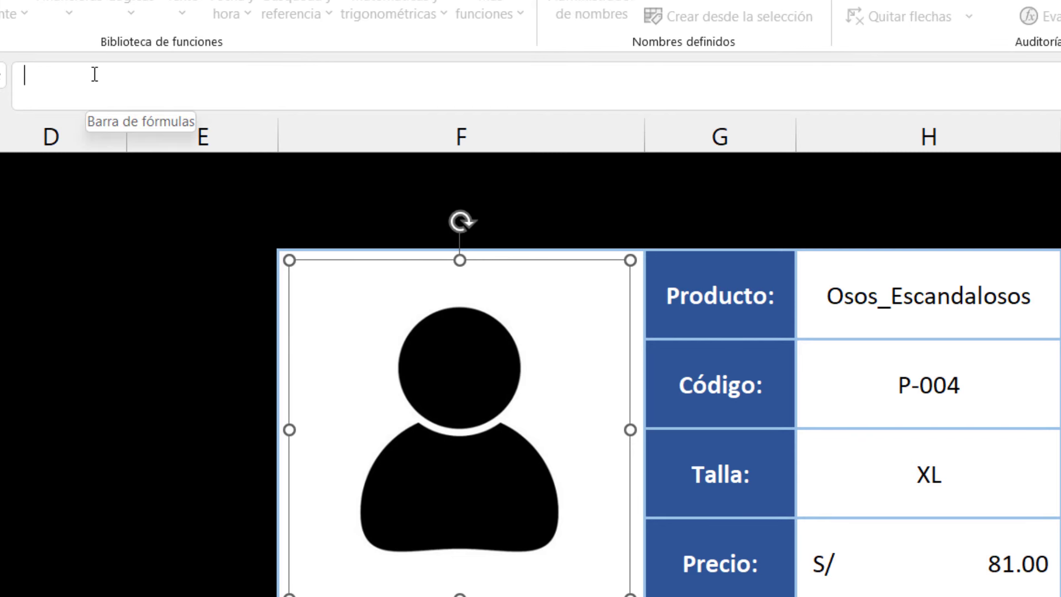
text(=)
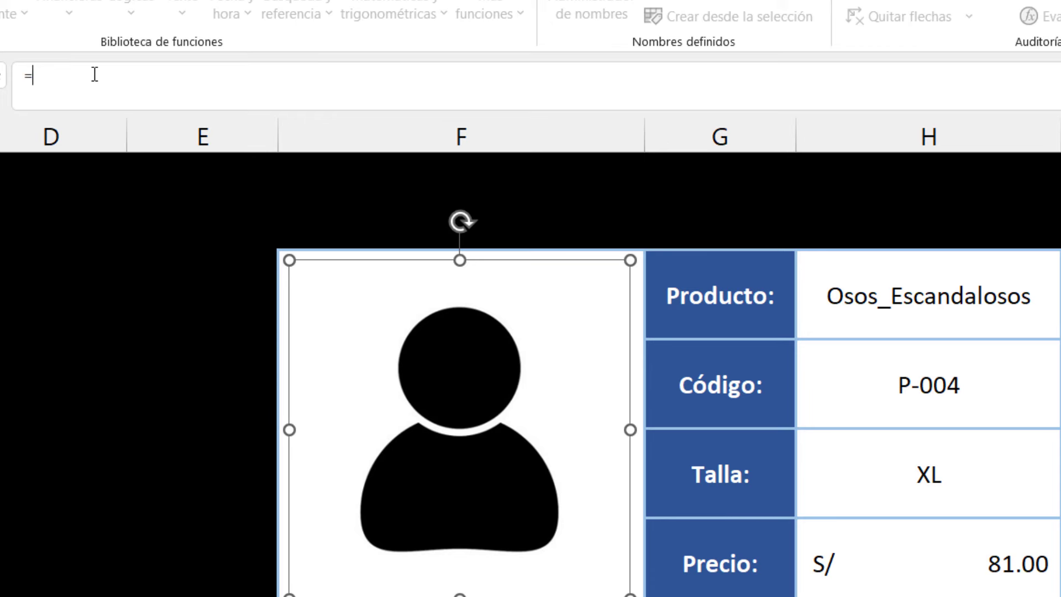
text(FotoPren)
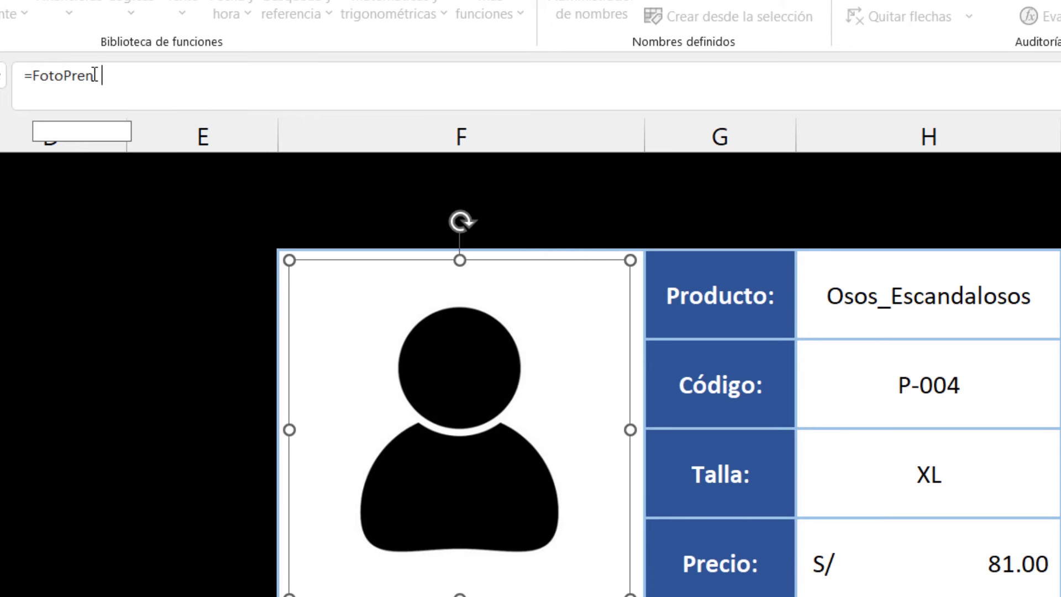
text(da)
key(Return)
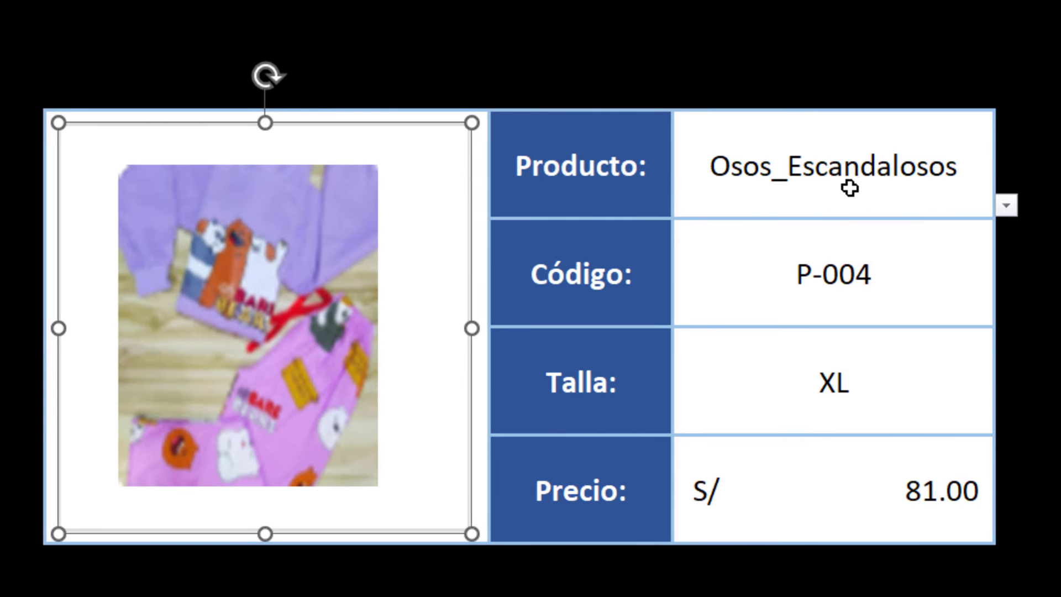
- Pick Harry_Potter, then Caricaturas_Plus, from the H2 product dropdown
click(1005, 204)
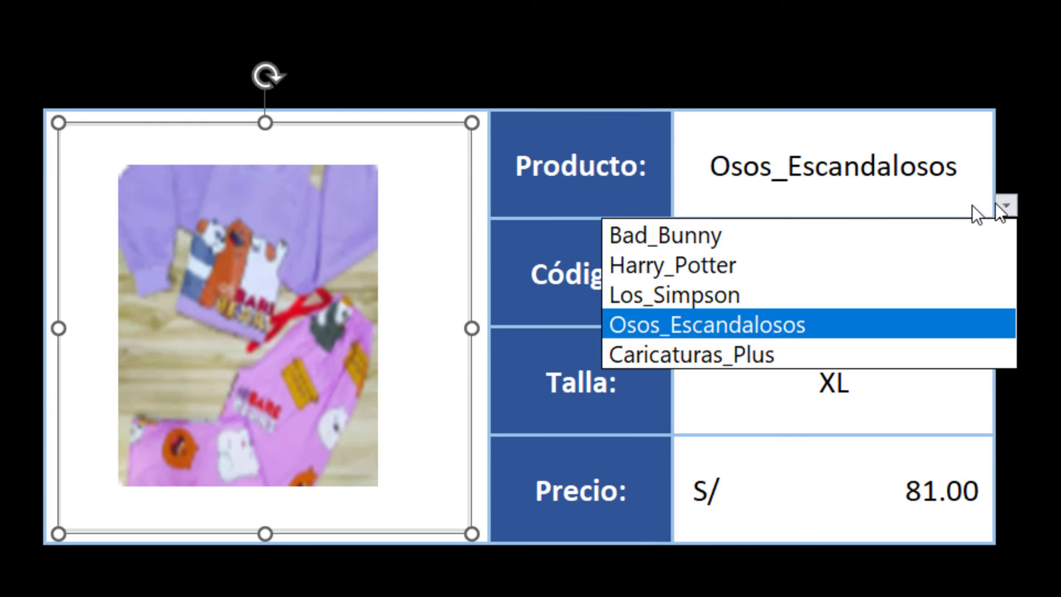
click(731, 257)
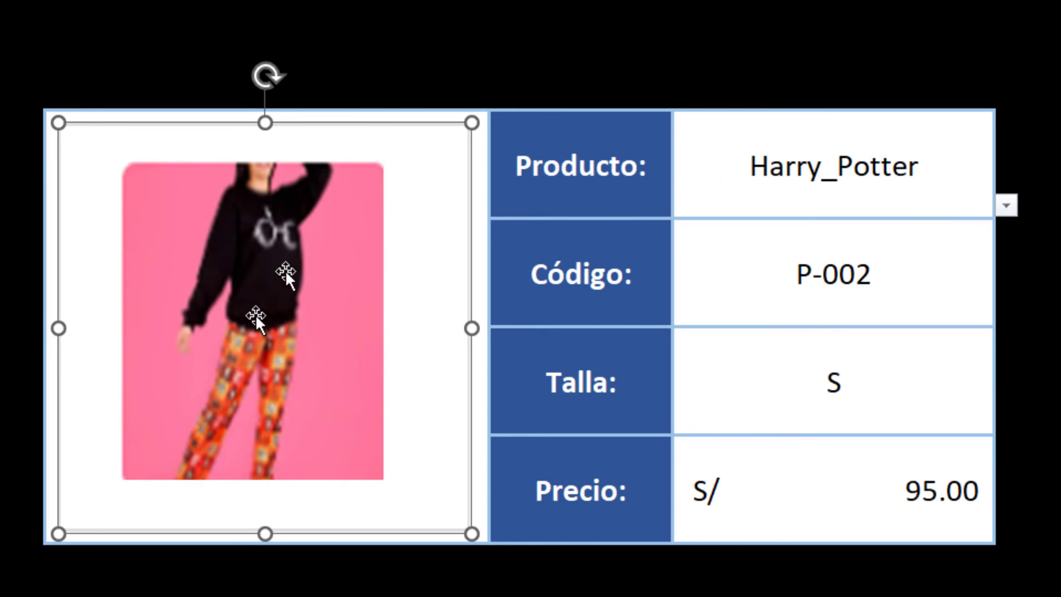
click(1012, 209)
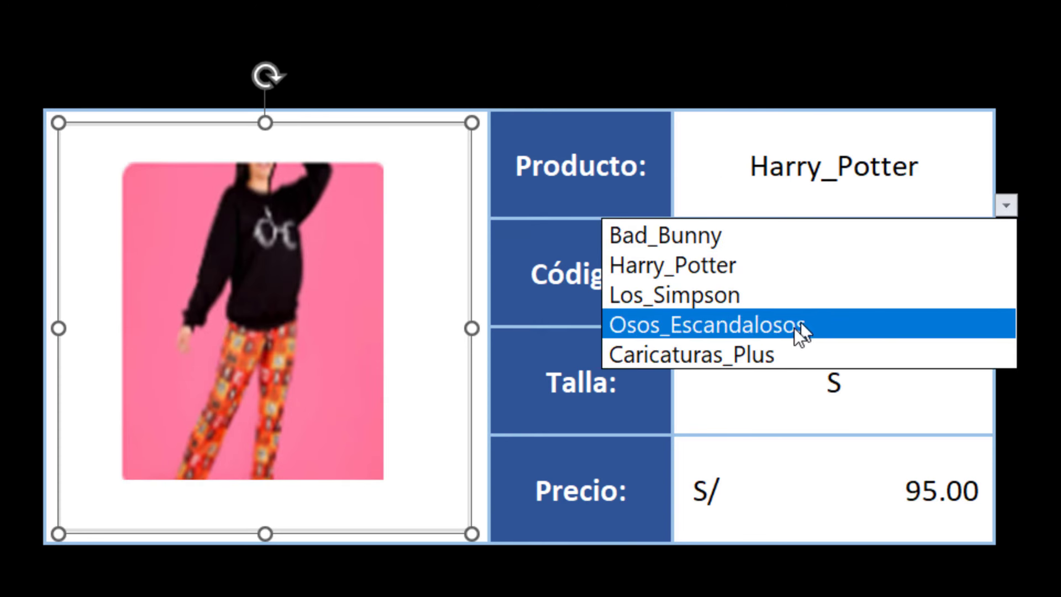
click(794, 352)
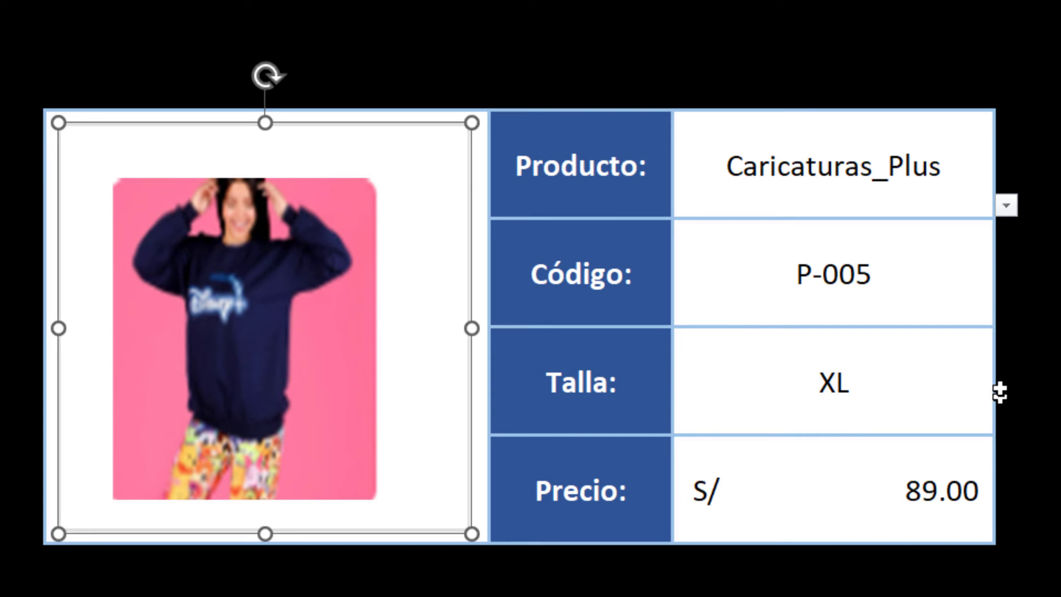
- Check the resulting code P-005, size XL and price 89.00
click(849, 260)
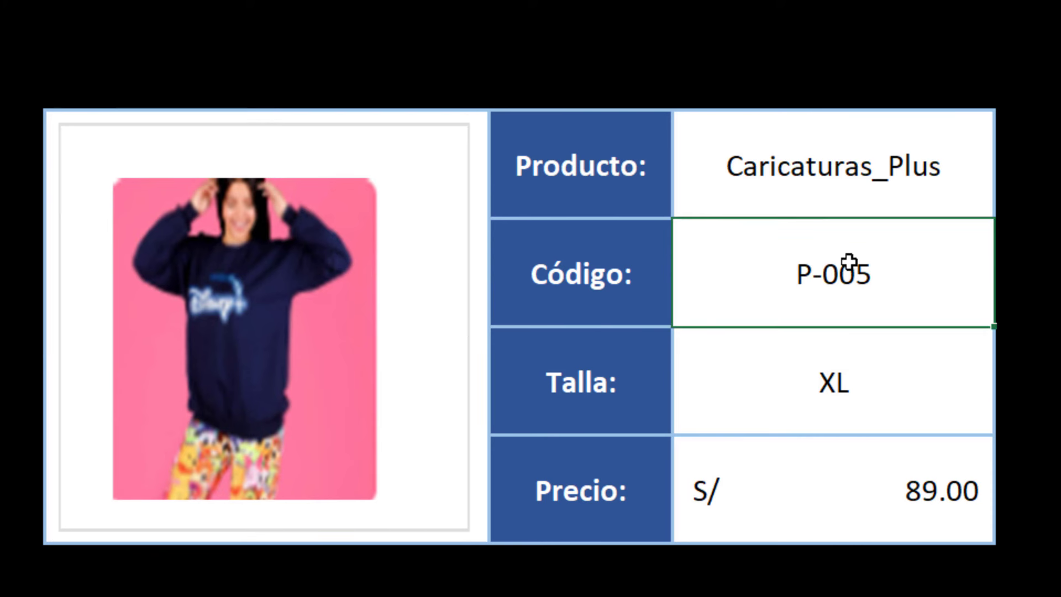
click(848, 381)
click(825, 483)
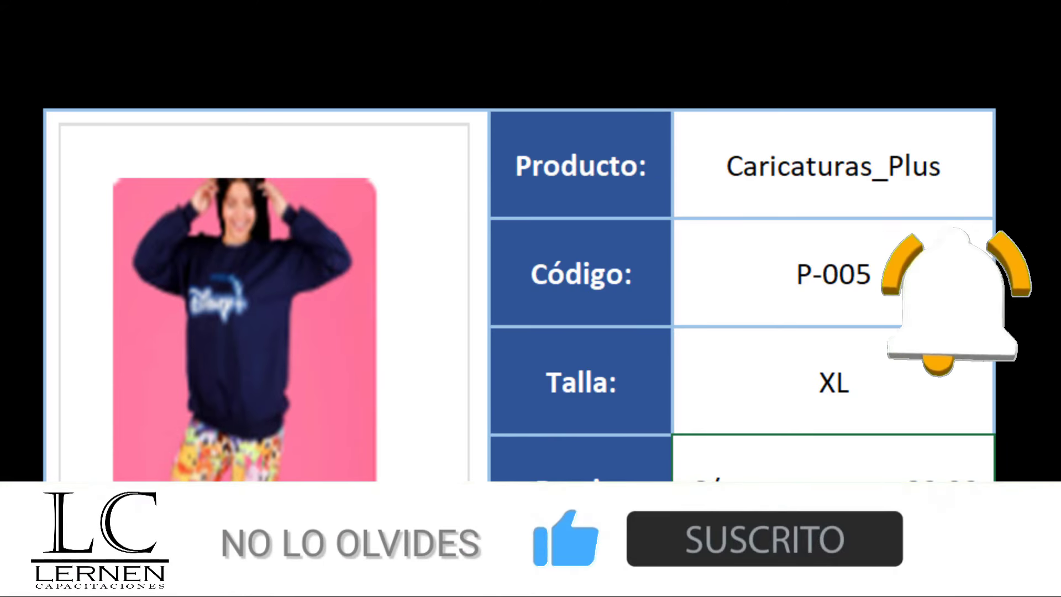
click(948, 178)
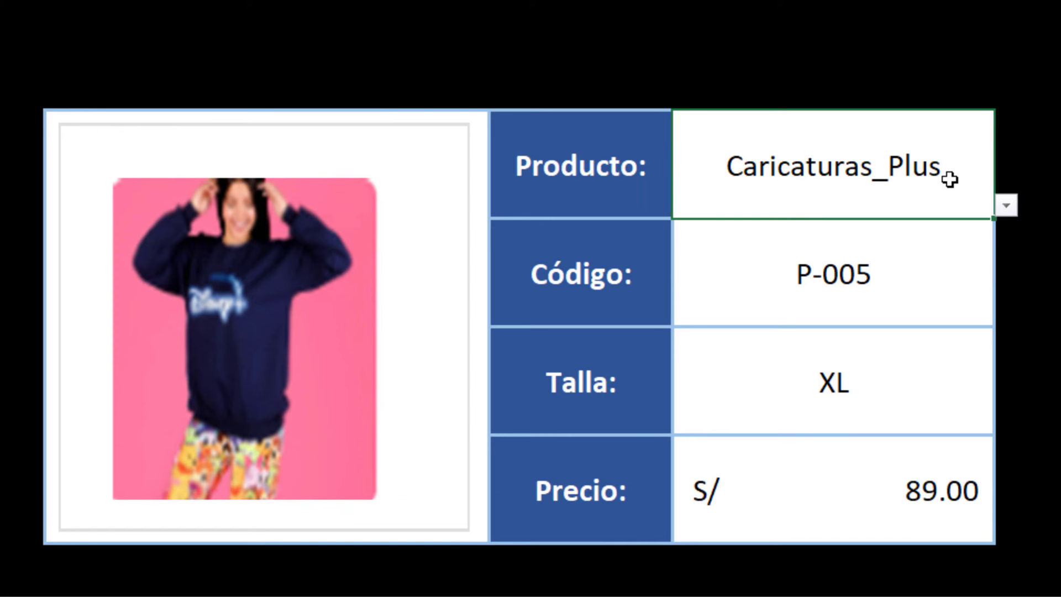